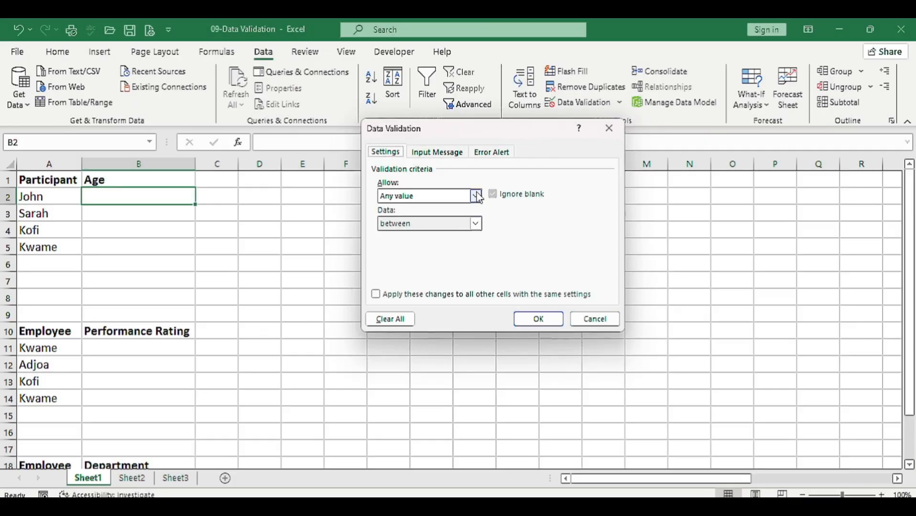
{"action": "left_click", "coordinate": [397, 195]}
{"action": "left_click", "coordinate": [412, 216]}
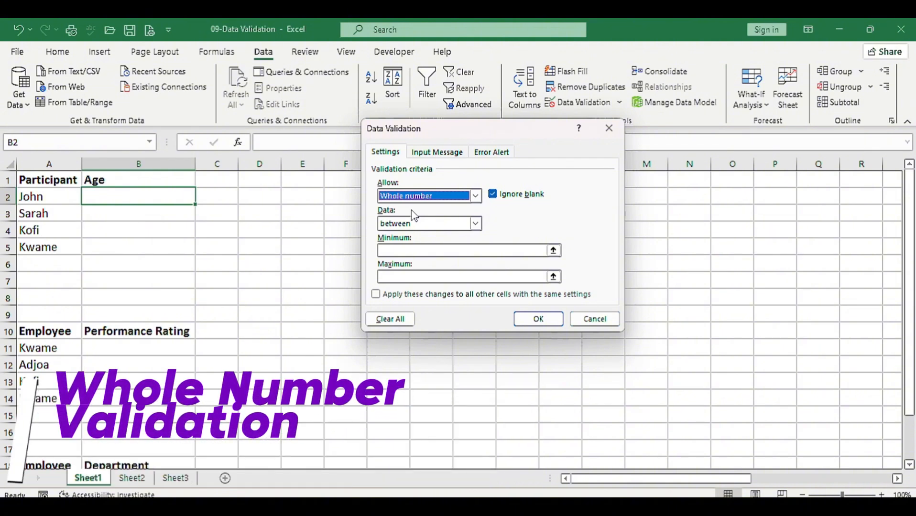
{"action": "left_click", "coordinate": [609, 128]}
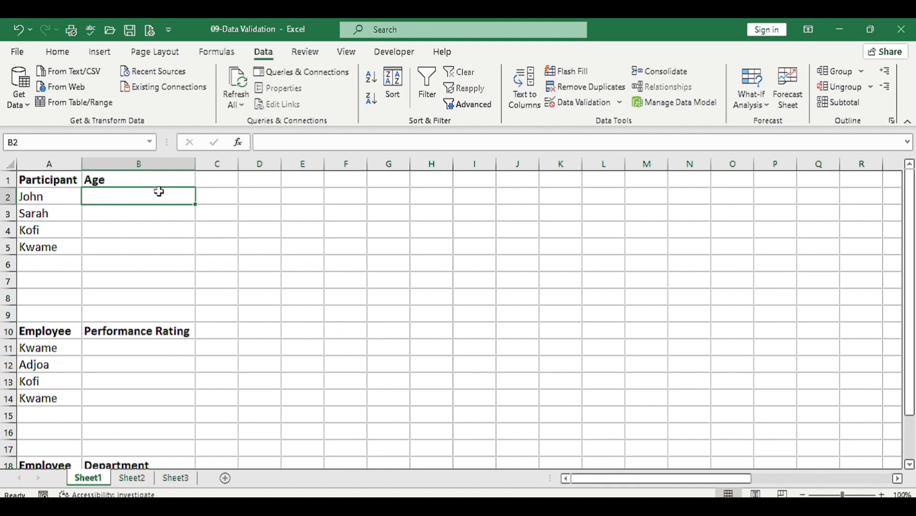
Restrict the Age cells B2:B5 to whole numbers between a minimum of 18 and a maximum of 65 with data validation
{"action": "left_click_drag", "start_coordinate": [116, 203], "coordinate": [121, 246]}
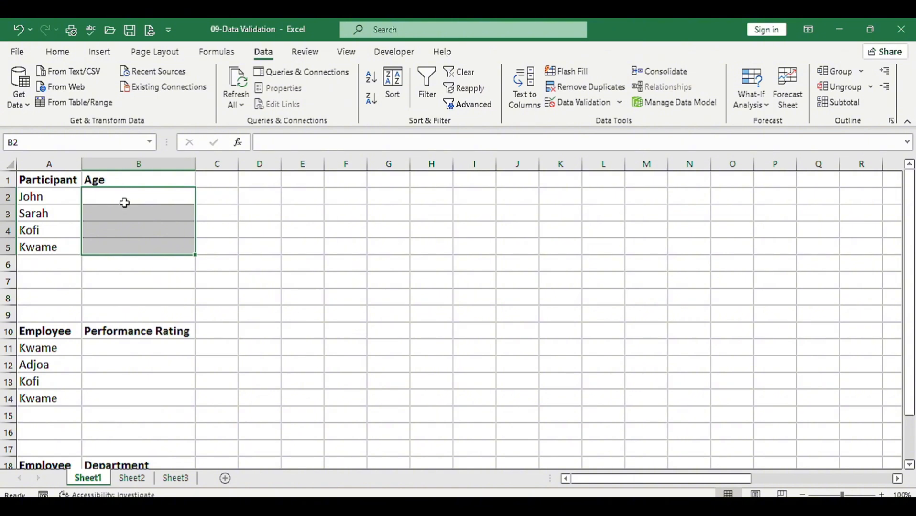
{"action": "left_click_drag", "start_coordinate": [124, 203], "coordinate": [141, 243]}
{"action": "left_click", "coordinate": [578, 102]}
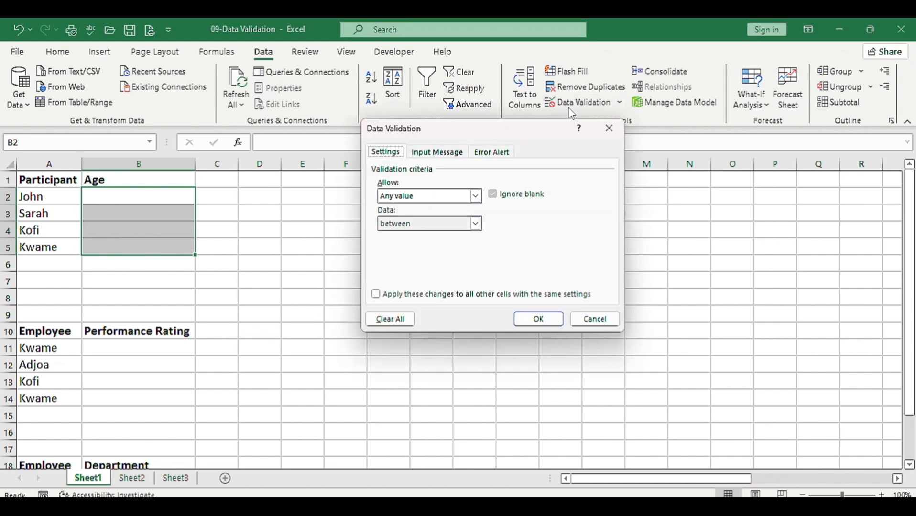
{"action": "left_click", "coordinate": [476, 196]}
{"action": "left_click", "coordinate": [433, 217]}
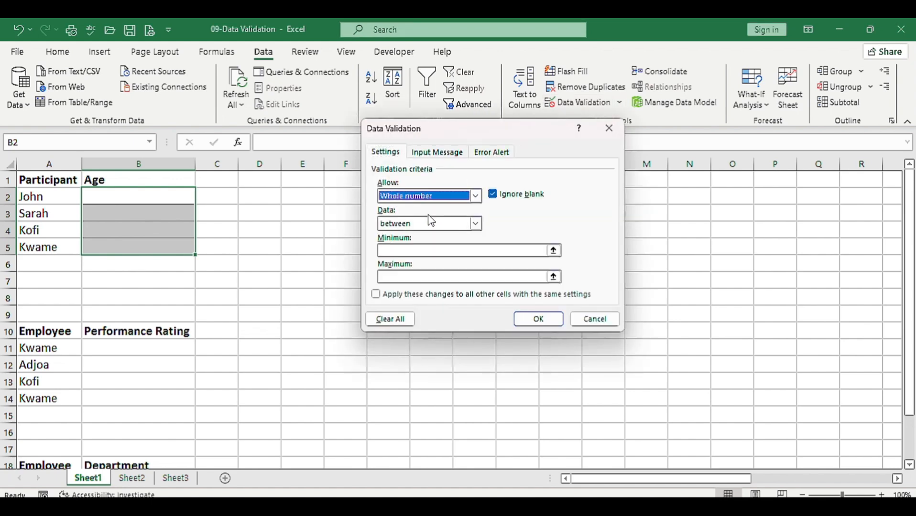
{"action": "left_click", "coordinate": [474, 224]}
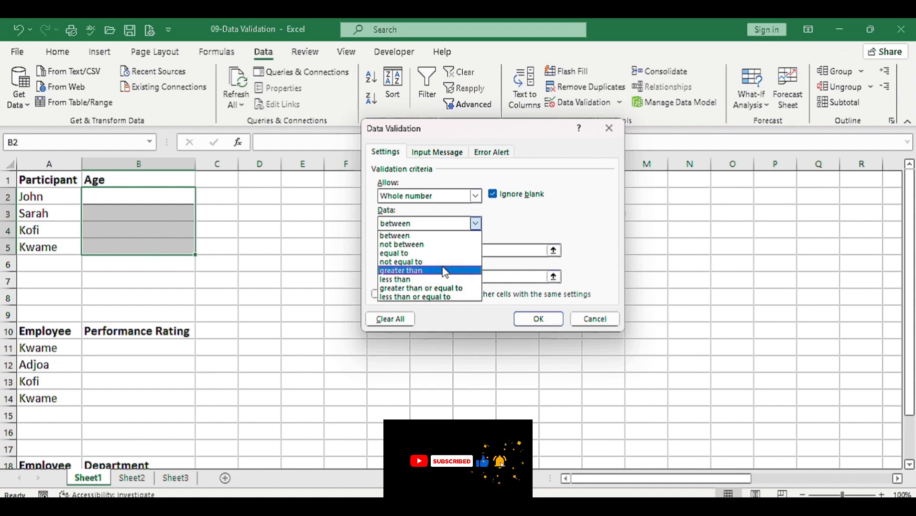
{"action": "left_click", "coordinate": [406, 236]}
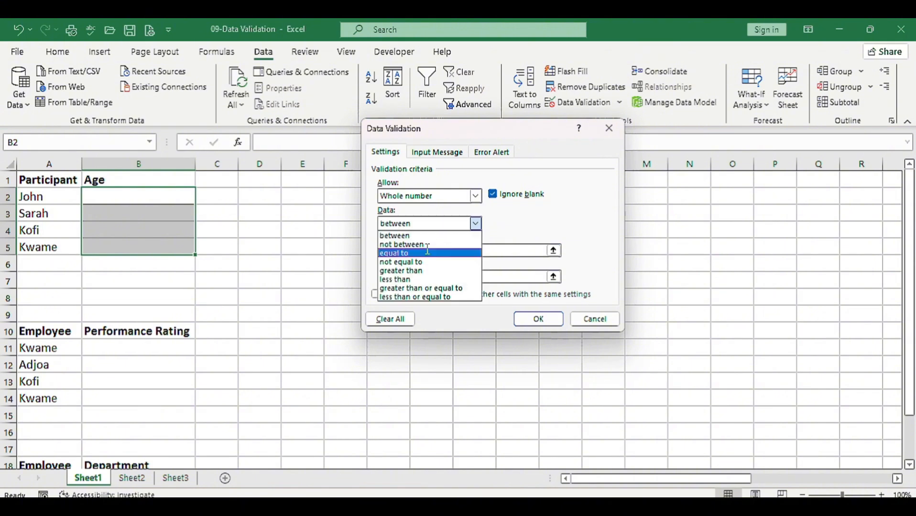
{"action": "left_click", "coordinate": [428, 251]}
{"action": "left_click", "coordinate": [408, 250]}
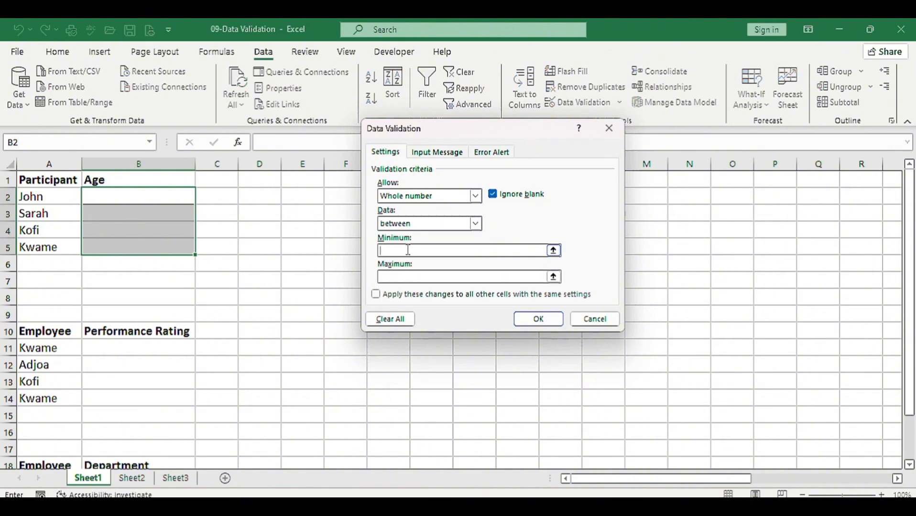
{"action": "type", "text": "18"}
{"action": "key", "text": "Tab"}
{"action": "type", "text": "65"}
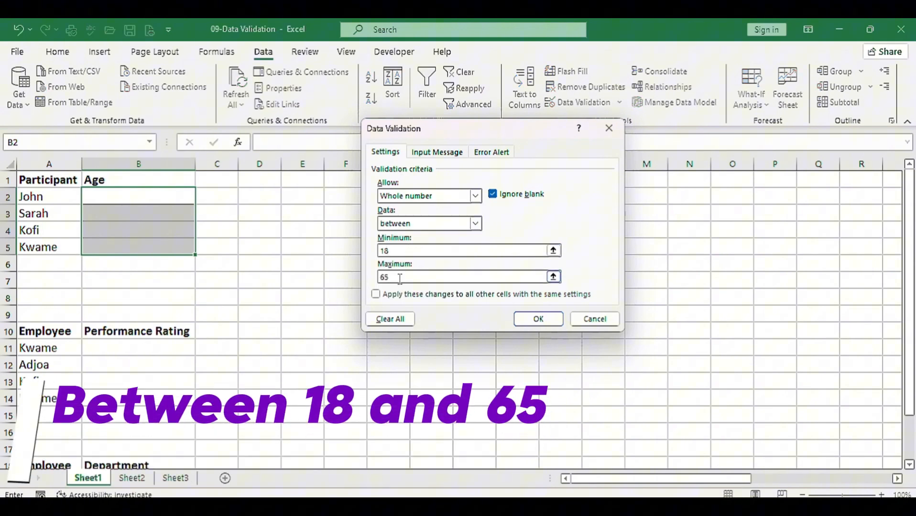
Give the Age cells' validation input message the title "Input Age"
{"action": "left_click", "coordinate": [437, 152]}
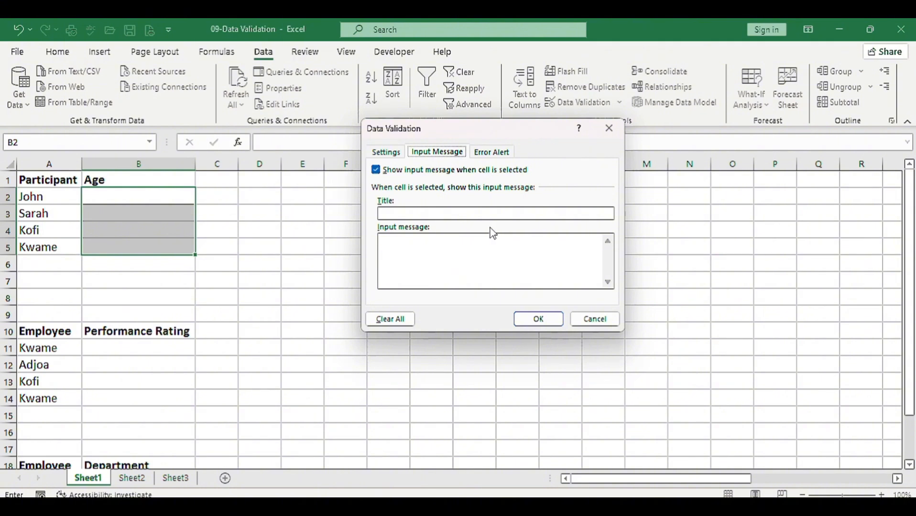
{"action": "left_click", "coordinate": [443, 211]}
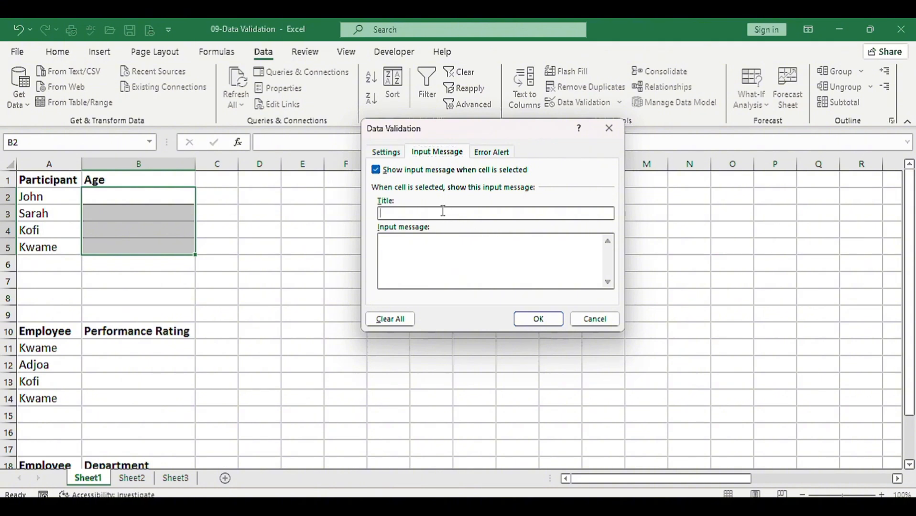
{"action": "type", "text": "Input AgeOlea"}
Write the input message text "Please enter ages between 18 to 65" for the Age cells
{"action": "key", "text": "BackSpace"}
{"action": "key", "text": "BackSpace"}
{"action": "key", "text": "BackSpace"}
{"action": "key", "text": "BackSpace"}
{"action": "type", "text": "Please enter age"}
{"action": "key", "text": "BackSpace"}
{"action": "key", "text": "BackSpace"}
{"action": "key", "text": "BackSpace"}
{"action": "type", "text": "ages be"}
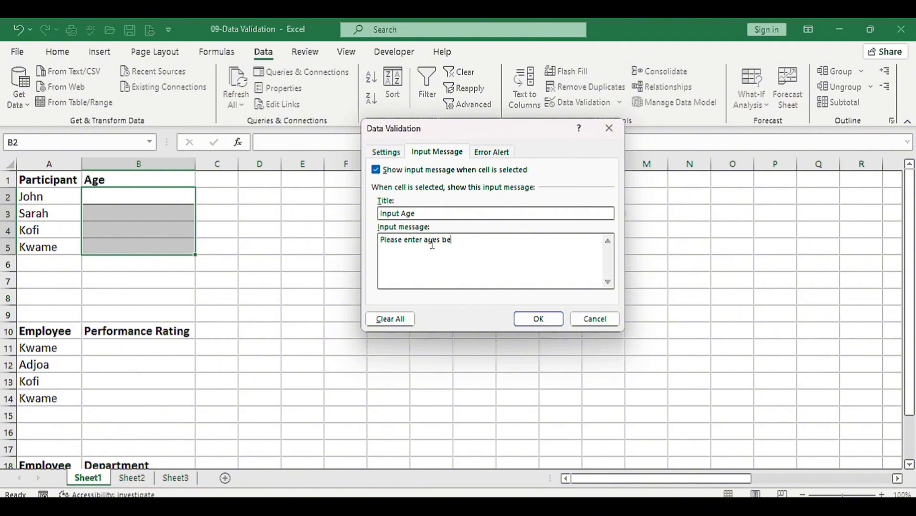
{"action": "type", "text": "tween 18 to 65"}
Set up a Stop-style error alert for the Age cells with the title "Invalid Age"
{"action": "left_click", "coordinate": [488, 153]}
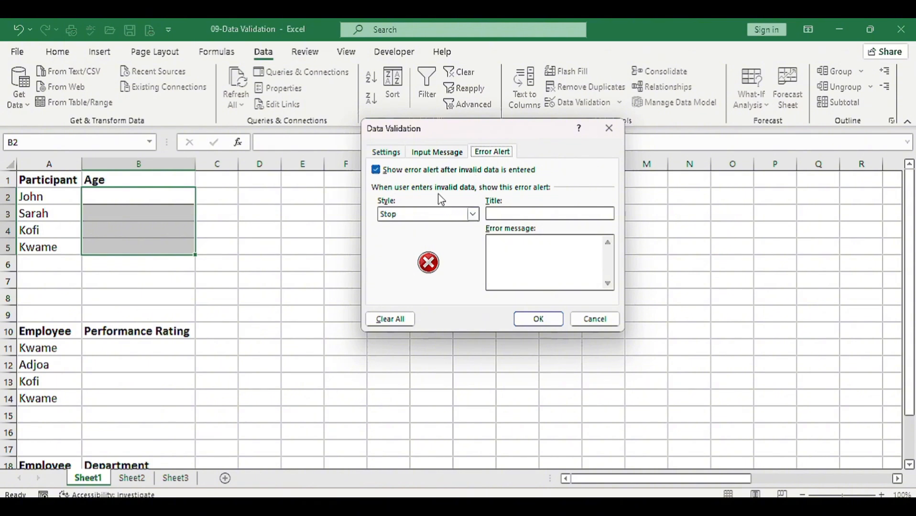
{"action": "left_click", "coordinate": [473, 213]}
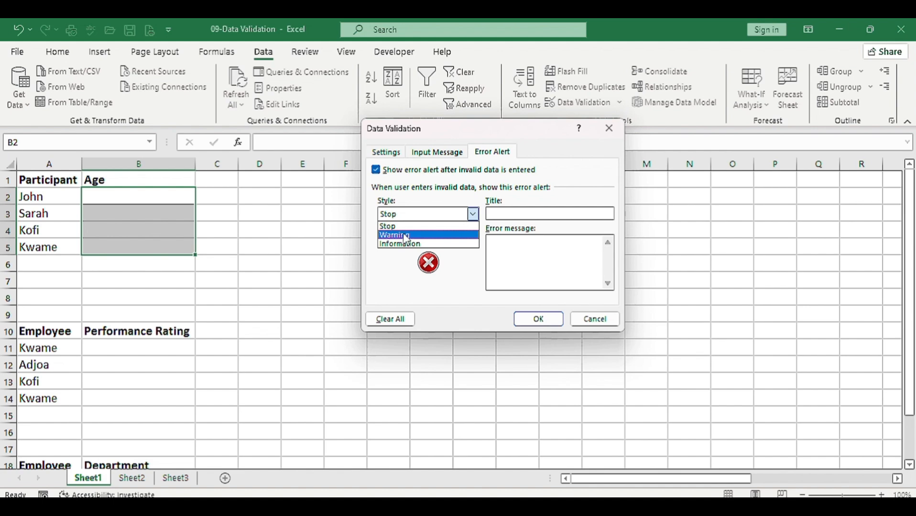
{"action": "left_click", "coordinate": [431, 202]}
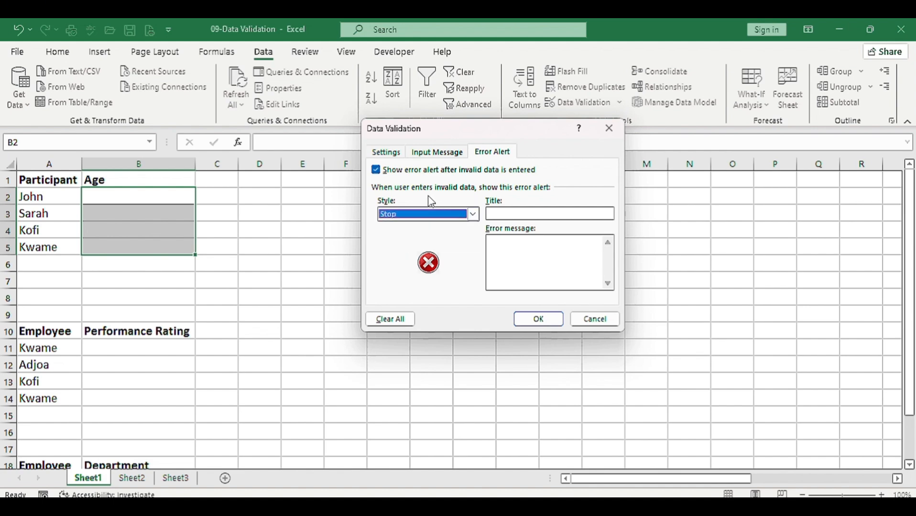
{"action": "left_click", "coordinate": [507, 214]}
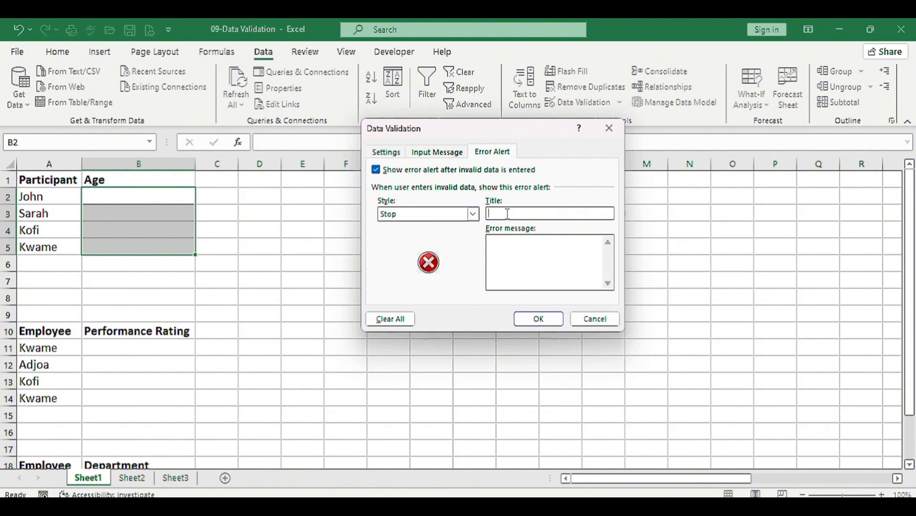
{"action": "type", "text": "Invalid Age"}
Set the error message to "The age you entered is incorrect" and apply the validation rule to the Age cells
{"action": "left_click", "coordinate": [508, 245]}
{"action": "type", "text": "The age you entered"}
{"action": "key", "text": "BackSpace"}
{"action": "key", "text": "BackSpace"}
{"action": "type", "text": "ed"}
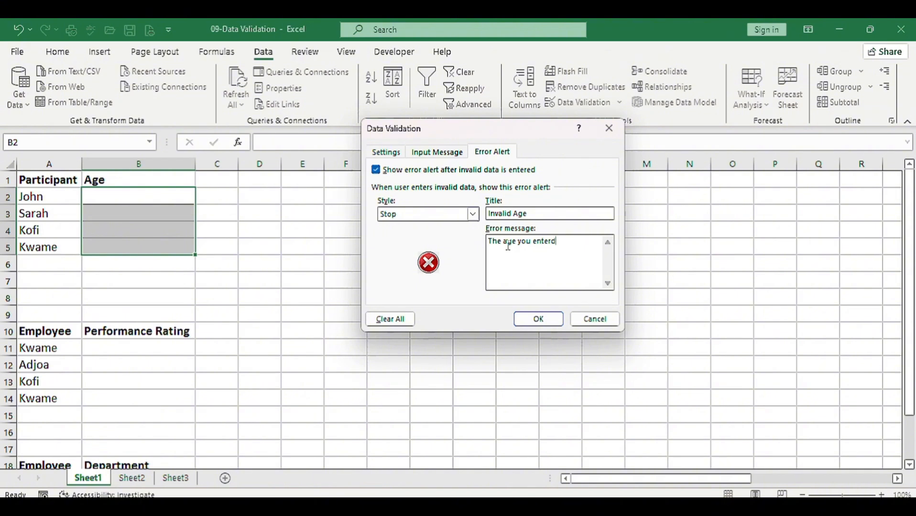
{"action": "type", "text": " is incorrect"}
{"action": "left_click", "coordinate": [549, 318]}
Enter the age 18 for the first participant in cell B2
{"action": "left_click", "coordinate": [116, 196]}
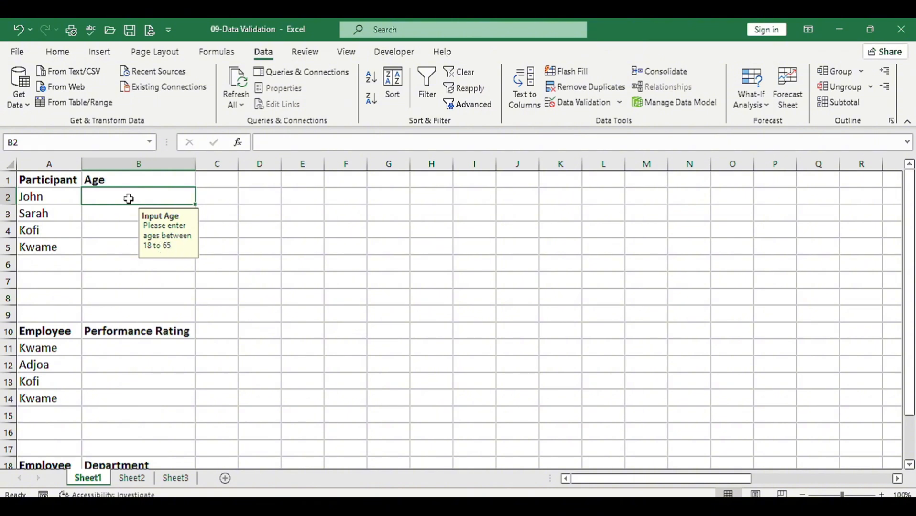
{"action": "type", "text": "18"}
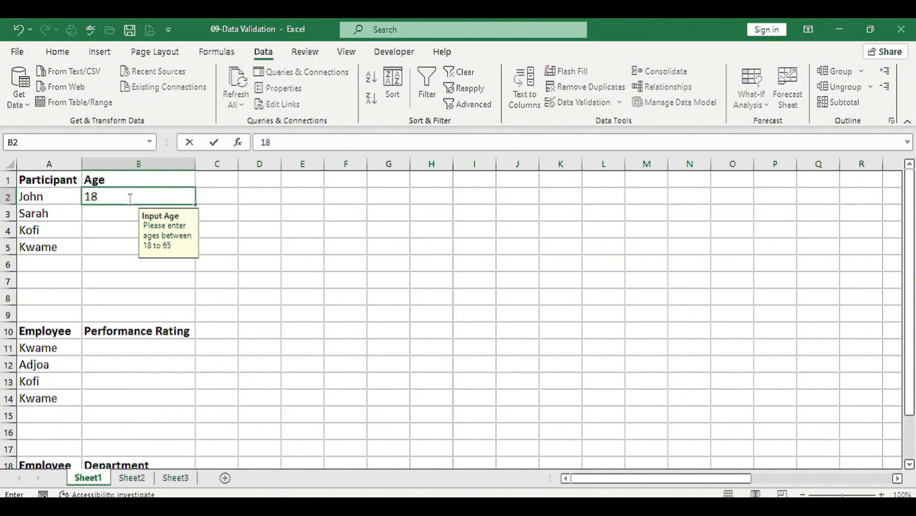
{"action": "key", "text": "Return"}
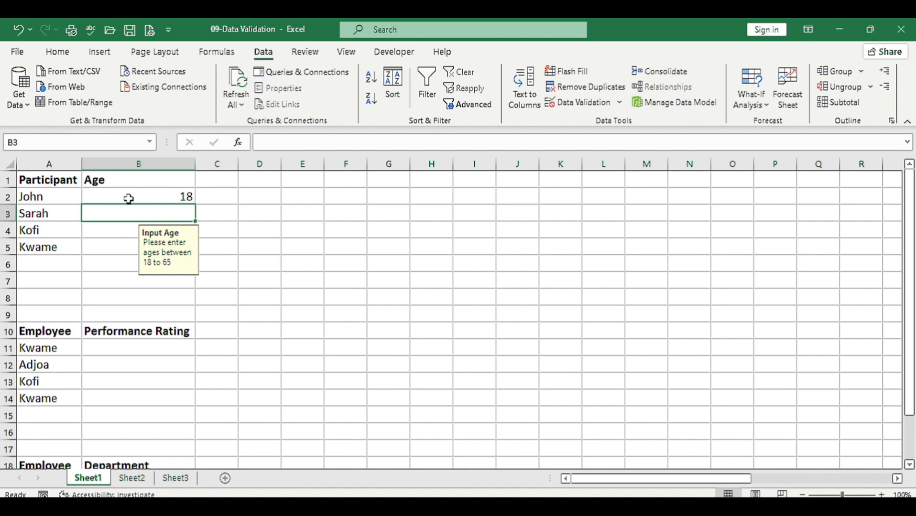
Test the age rule by trying to enter 16 and 17 in cell B3
{"action": "type", "text": "16"}
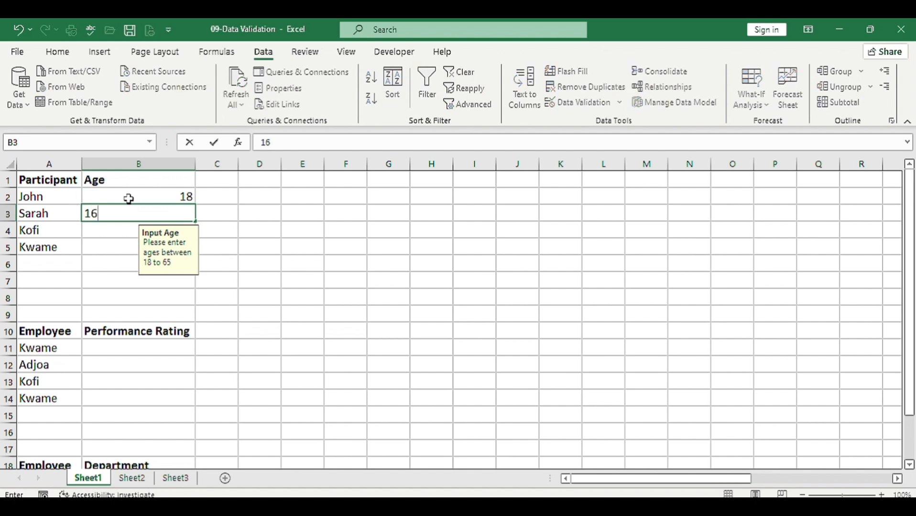
{"action": "key", "text": "Return"}
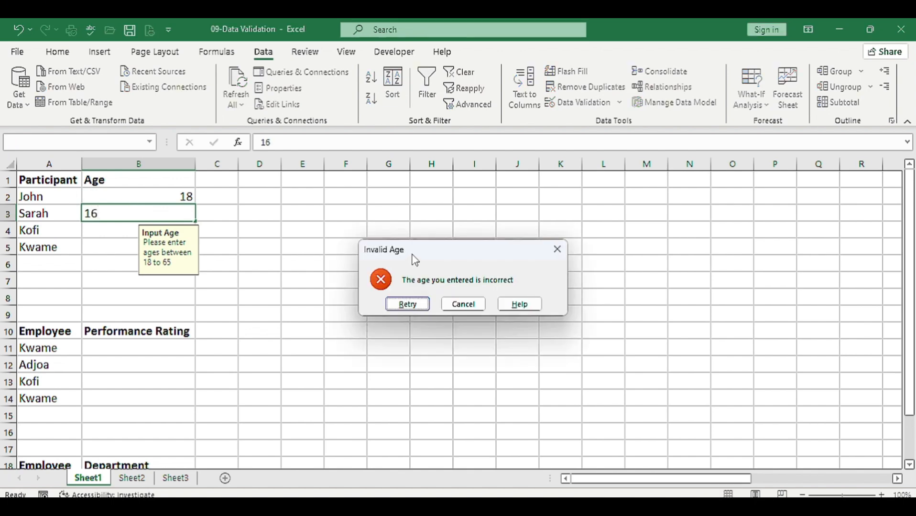
{"action": "left_click_drag", "start_coordinate": [424, 249], "coordinate": [209, 213]}
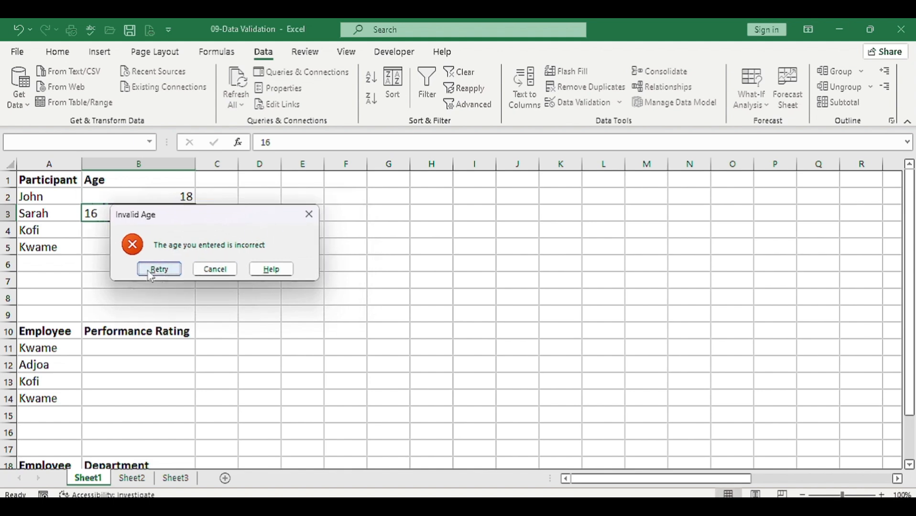
{"action": "left_click", "coordinate": [159, 269]}
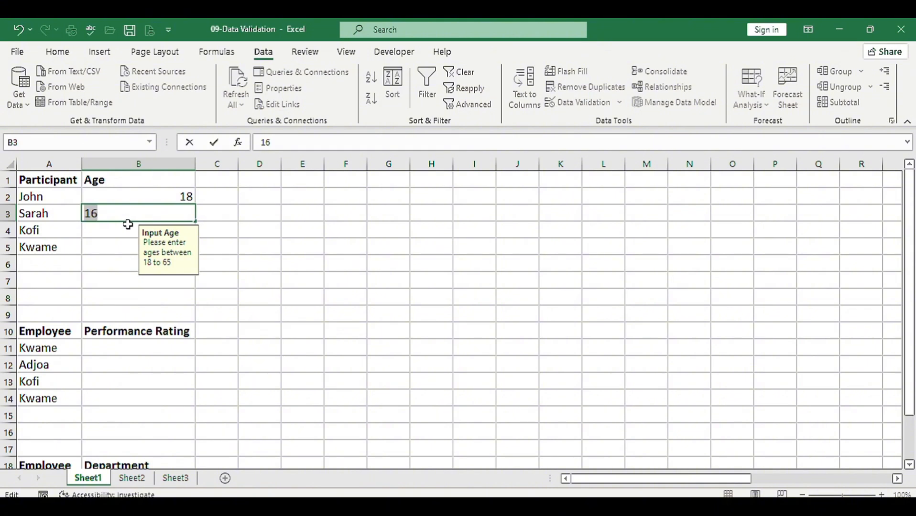
{"action": "type", "text": "17"}
{"action": "key", "text": "Return"}
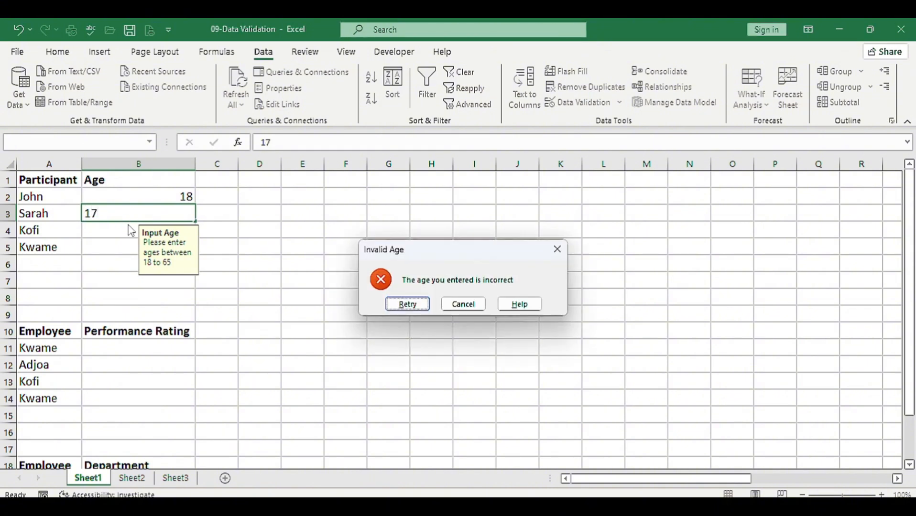
Retry the entry in cell B3 with the age 40
{"action": "left_click", "coordinate": [408, 305]}
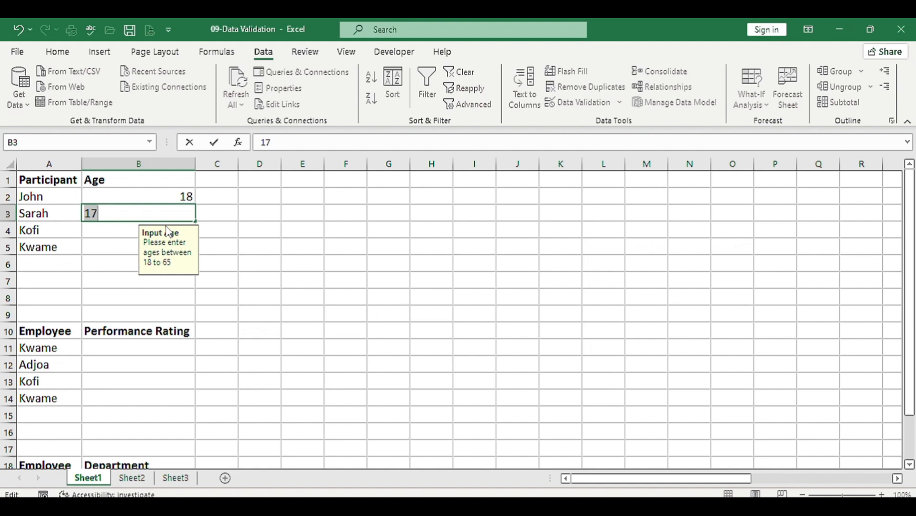
{"action": "type", "text": "40"}
{"action": "key", "text": "Return"}
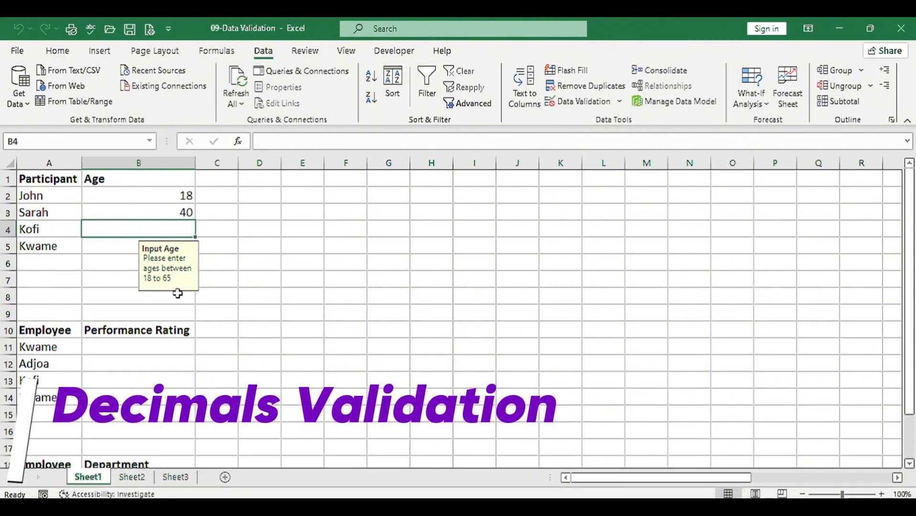
Set data validation on the Performance Rating cells B11:B14 to decimals between a minimum of 1.0 and a maximum
{"action": "left_click", "coordinate": [132, 347]}
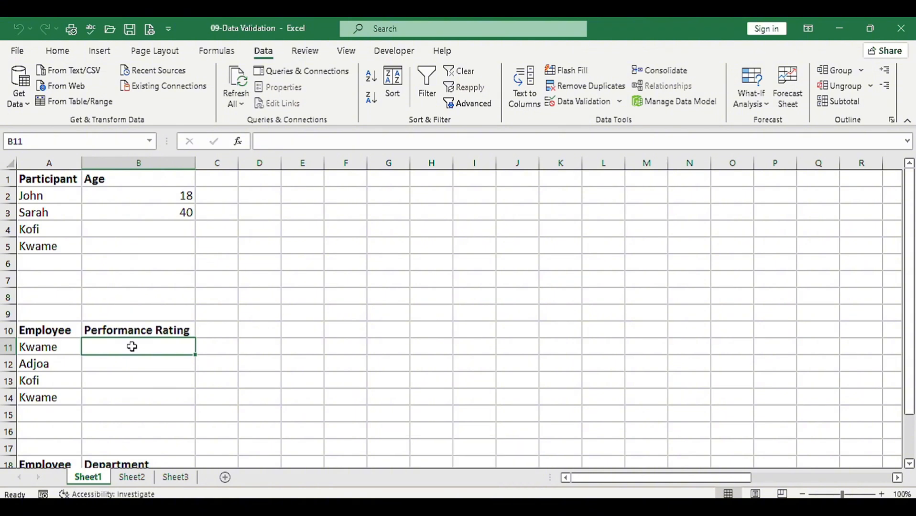
{"action": "left_click_drag", "start_coordinate": [132, 347], "coordinate": [131, 398]}
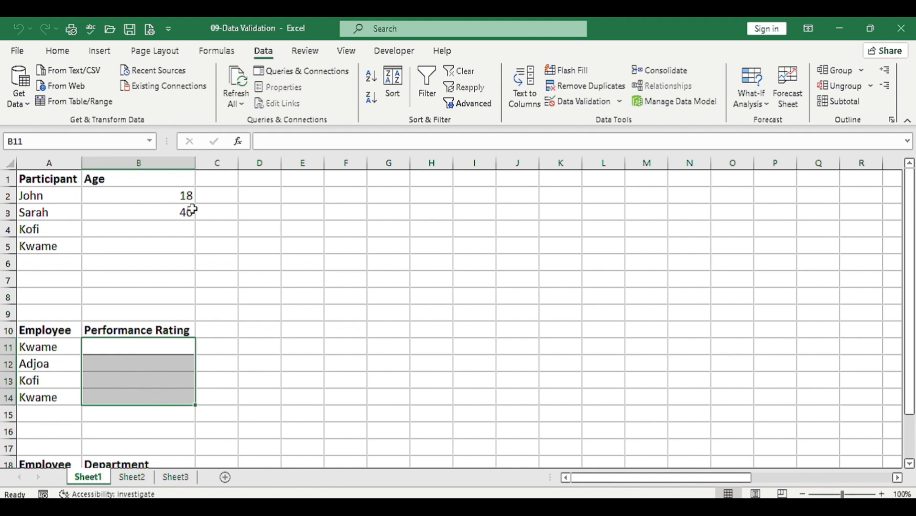
{"action": "left_click", "coordinate": [566, 101]}
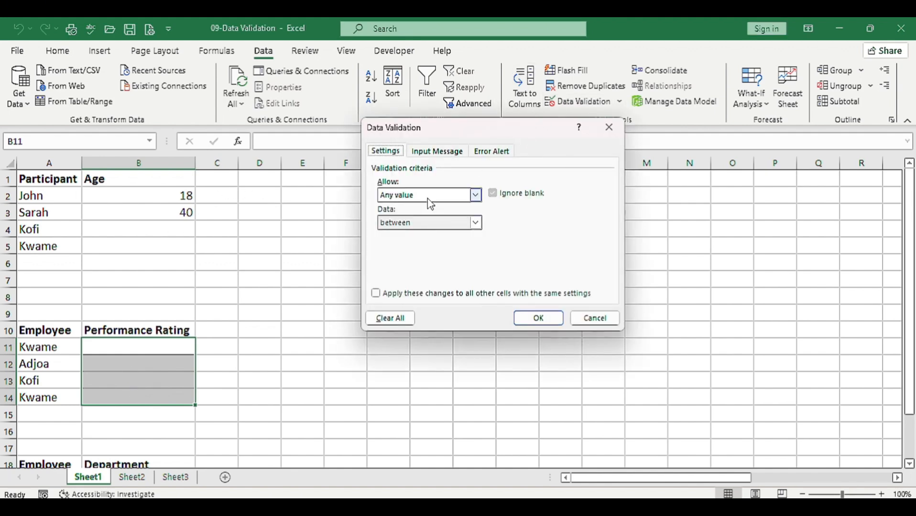
{"action": "left_click", "coordinate": [474, 195]}
{"action": "left_click", "coordinate": [401, 226]}
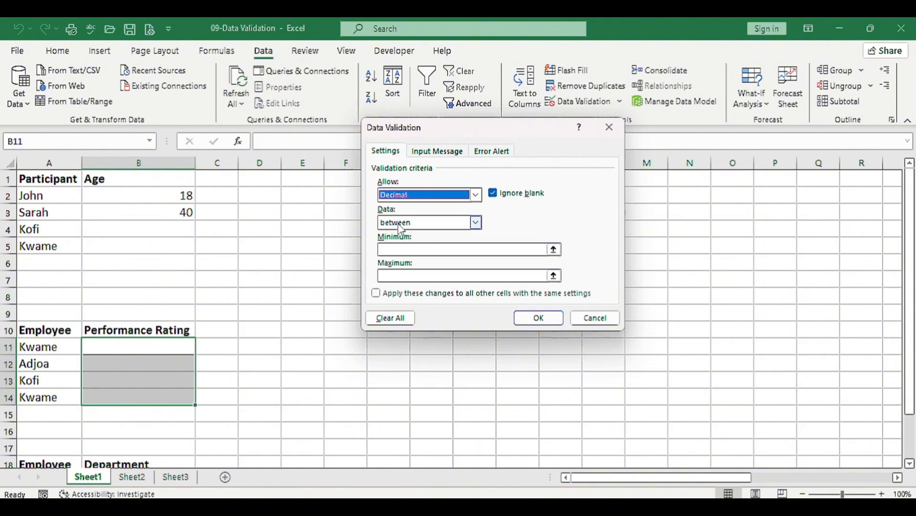
{"action": "left_click", "coordinate": [412, 249]}
{"action": "type", "text": "1"}
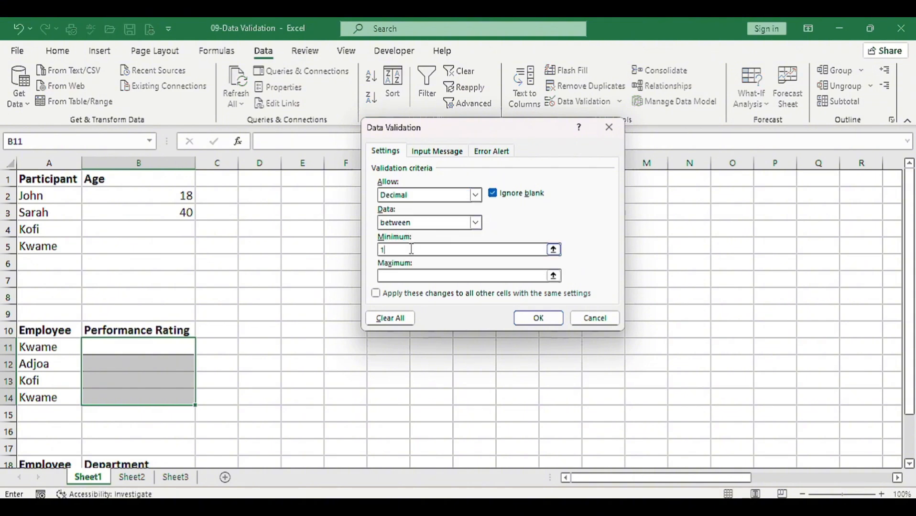
{"action": "type", "text": ".0"}
{"action": "left_click", "coordinate": [411, 275]}
{"action": "type", "text": ".0"}
Give the rating rule a Warning error alert titled "Invalid Rating" with the message "Enter 1.0 to 5.0", and apply the rule
{"action": "left_click", "coordinate": [491, 151]}
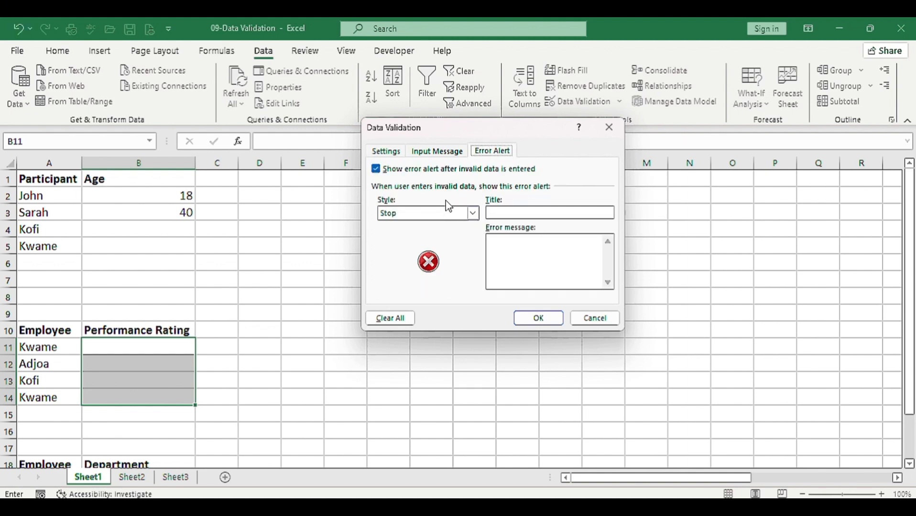
{"action": "left_click", "coordinate": [472, 214]}
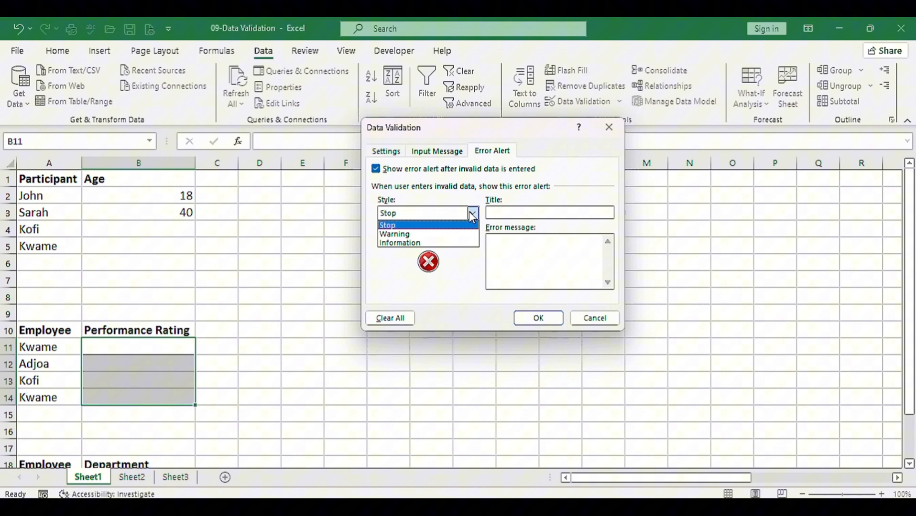
{"action": "left_click", "coordinate": [398, 235]}
{"action": "left_click", "coordinate": [510, 211]}
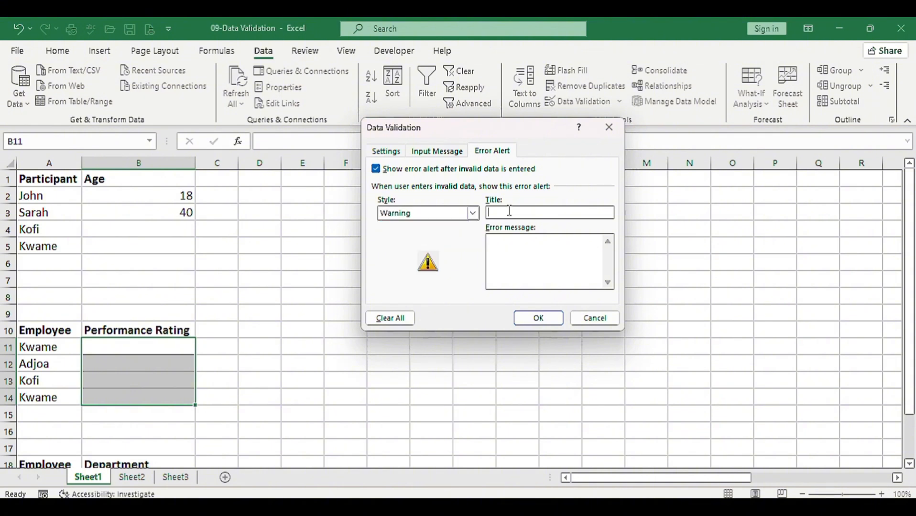
{"action": "type", "text": "Ina"}
{"action": "key", "text": "BackSpace"}
{"action": "key", "text": "BackSpace"}
{"action": "type", "text": "valid Rating"}
{"action": "left_click", "coordinate": [542, 249]}
{"action": "type", "text": "Enter 1,"}
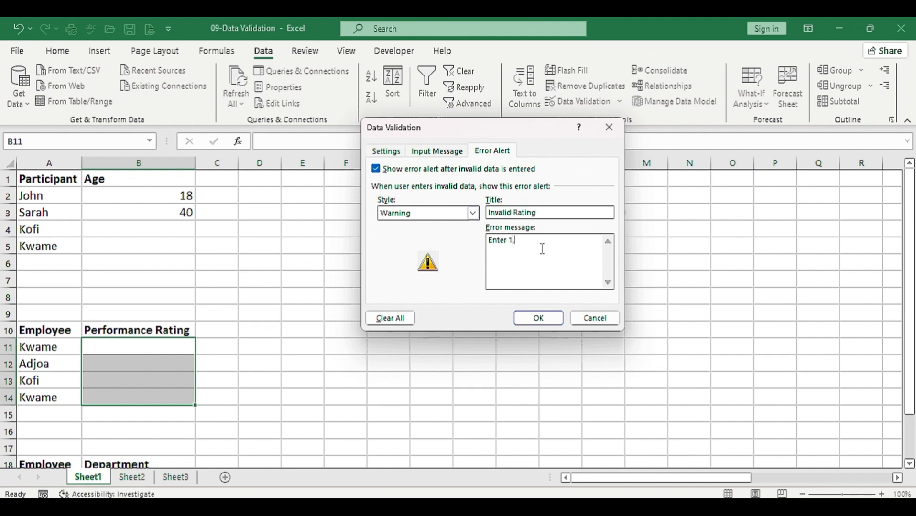
{"action": "type", "text": "0 to 5.0"}
{"action": "left_click", "coordinate": [533, 317]}
Enter the performance rating 1.0 for the first employee in cell B11
{"action": "left_click", "coordinate": [156, 351]}
{"action": "type", "text": "1"}
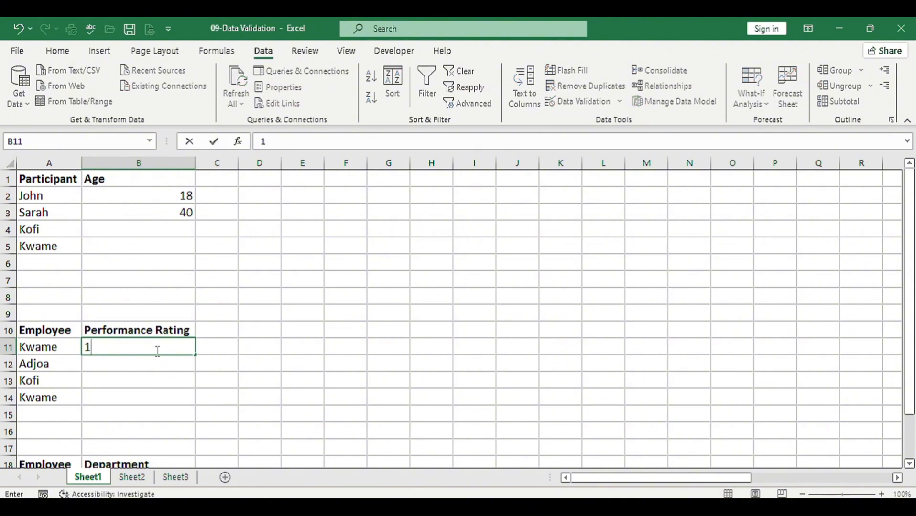
{"action": "type", "text": ".0"}
{"action": "left_click", "coordinate": [214, 141]}
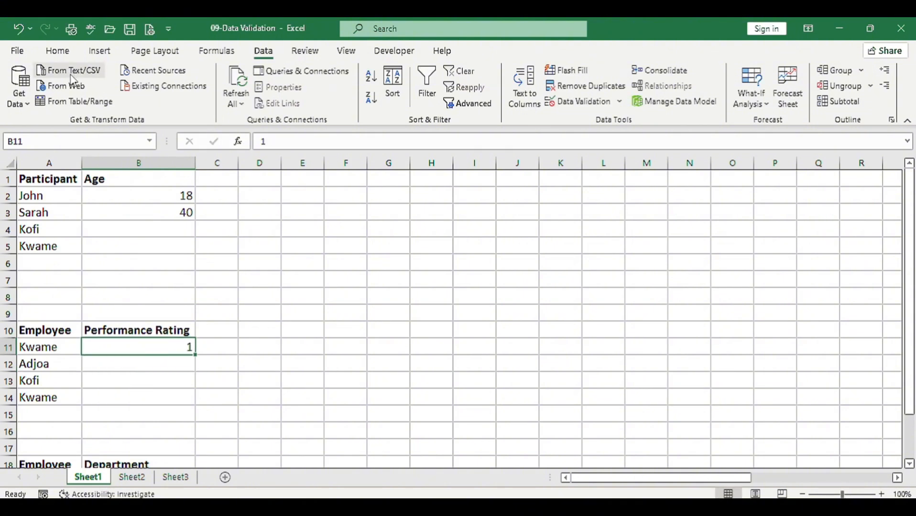
Format the Performance Rating cells B11:B14 to show one decimal place
{"action": "left_click", "coordinate": [58, 50]}
{"action": "left_click_drag", "start_coordinate": [173, 347], "coordinate": [172, 396]}
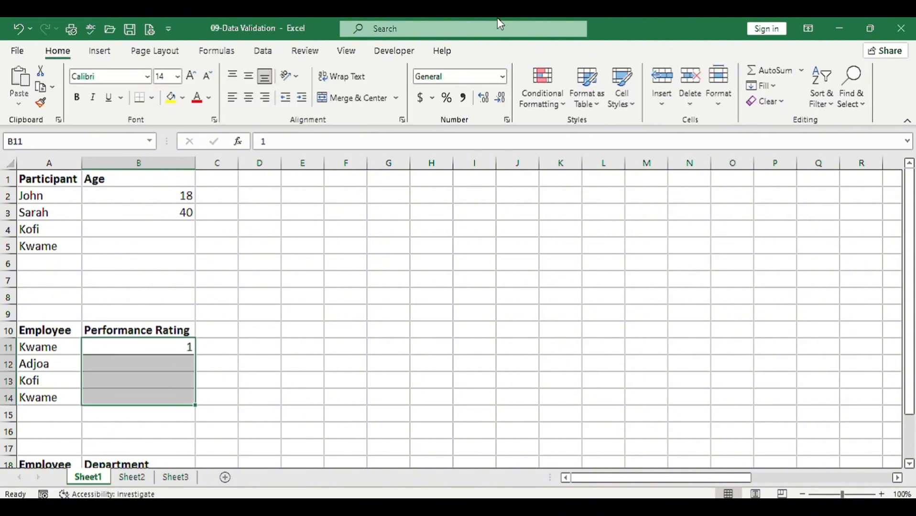
{"action": "left_click", "coordinate": [484, 98]}
Test the rating rule by entering 6.0 in cell B12 and choosing to continue with the out-of-range value
{"action": "left_click", "coordinate": [179, 367]}
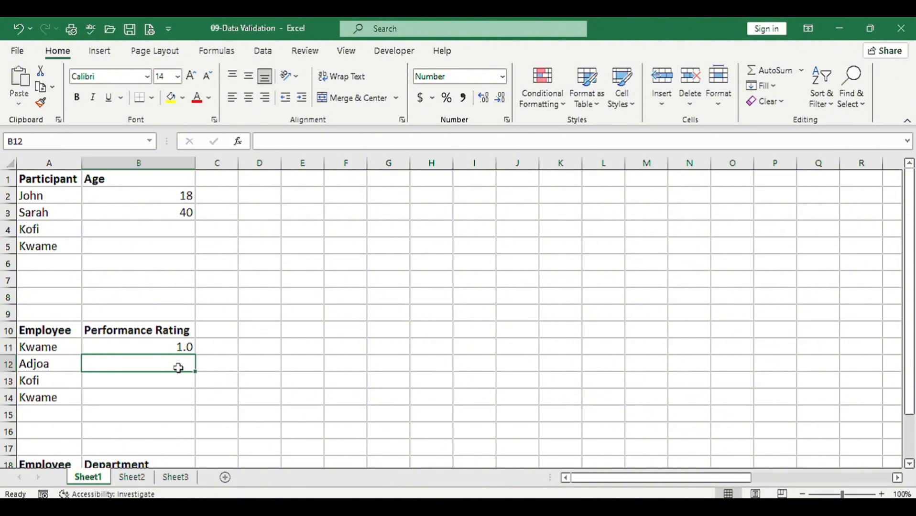
{"action": "type", "text": "6.0"}
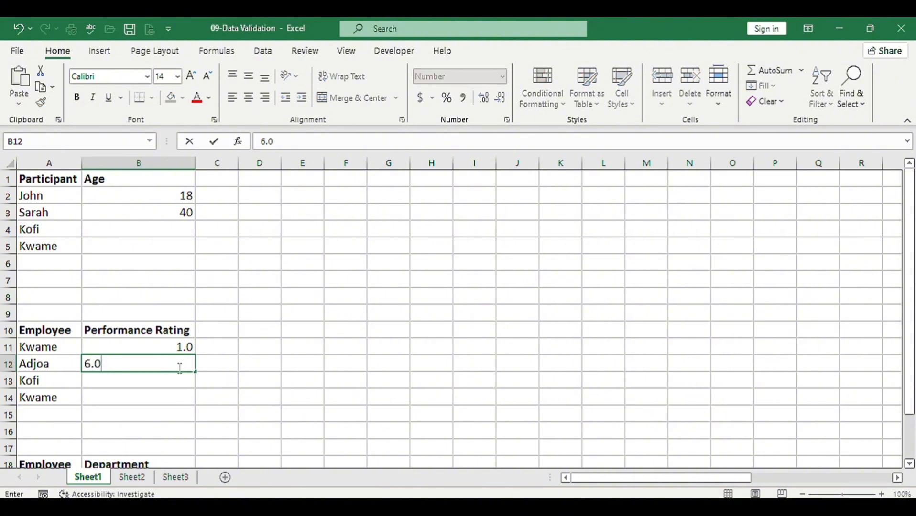
{"action": "key", "text": "Return"}
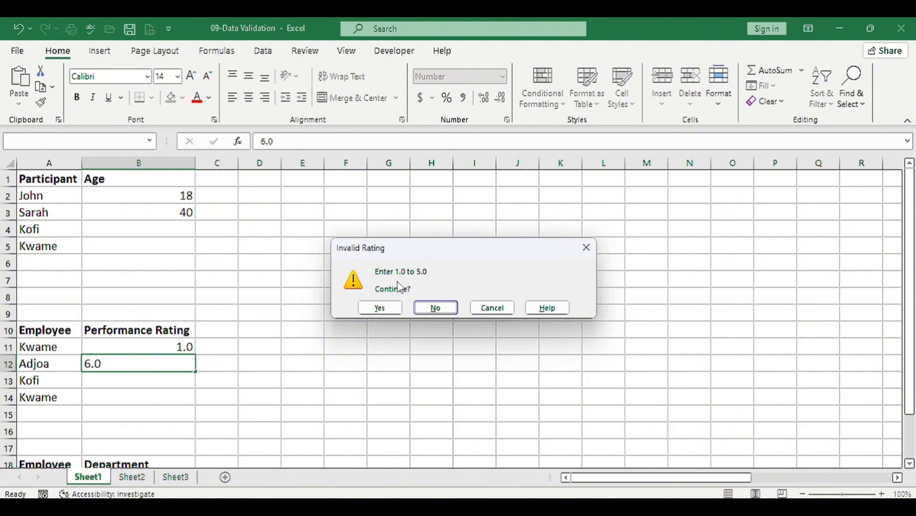
{"action": "left_click", "coordinate": [380, 309]}
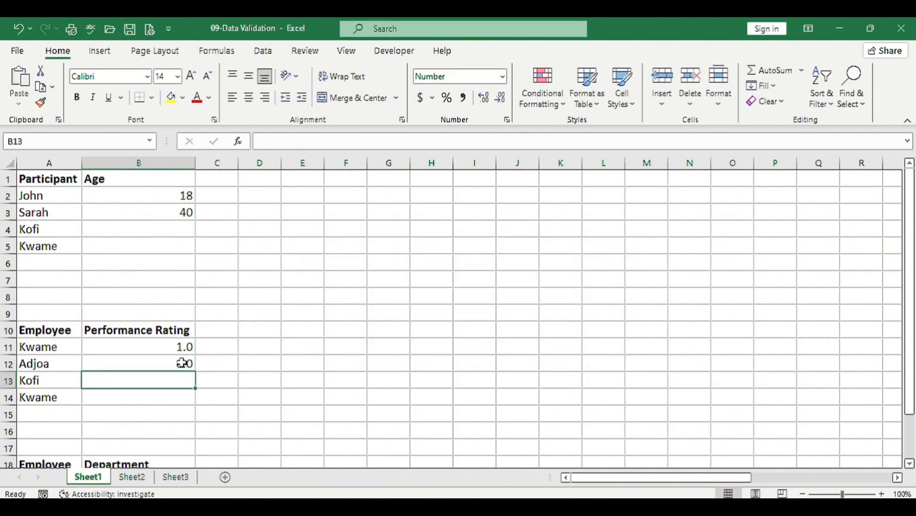
Replace the rating in cell B12 with 5.0 and enter 3.0 in cell B13
{"action": "left_click", "coordinate": [166, 362]}
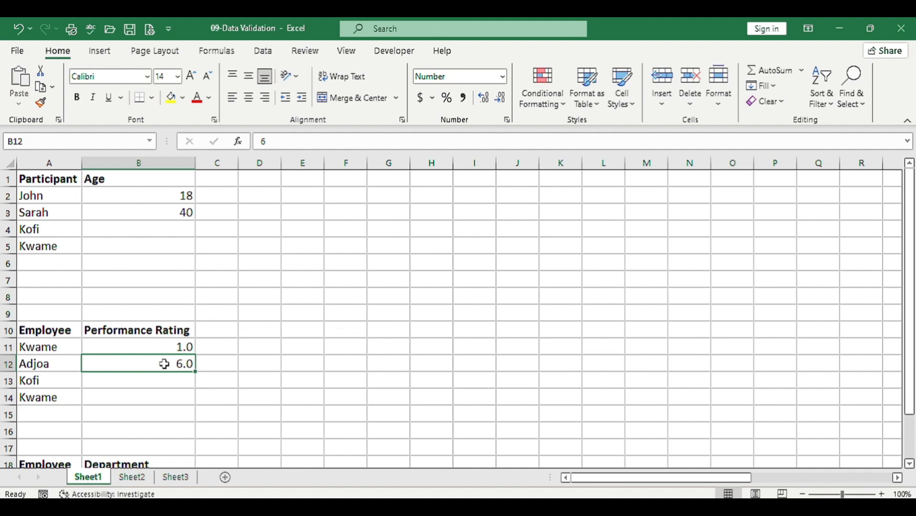
{"action": "type", "text": "5"}
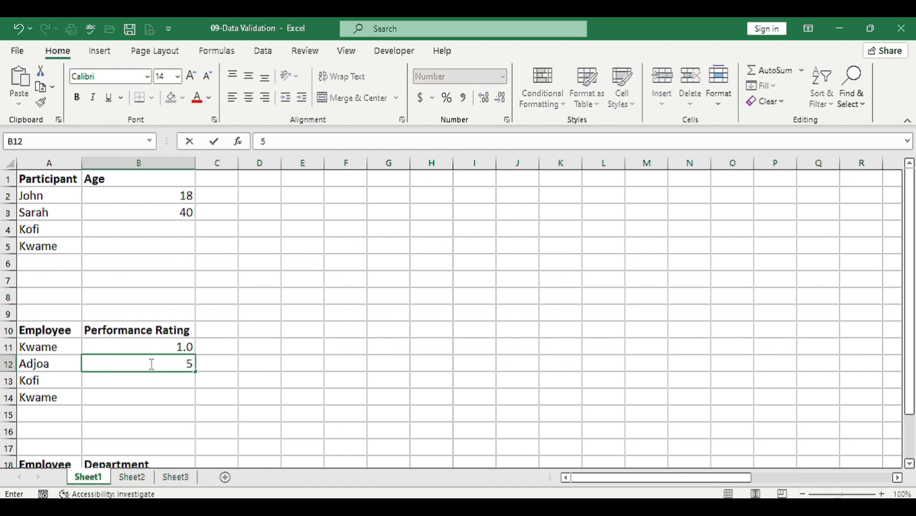
{"action": "type", "text": ".0"}
{"action": "key", "text": "Return"}
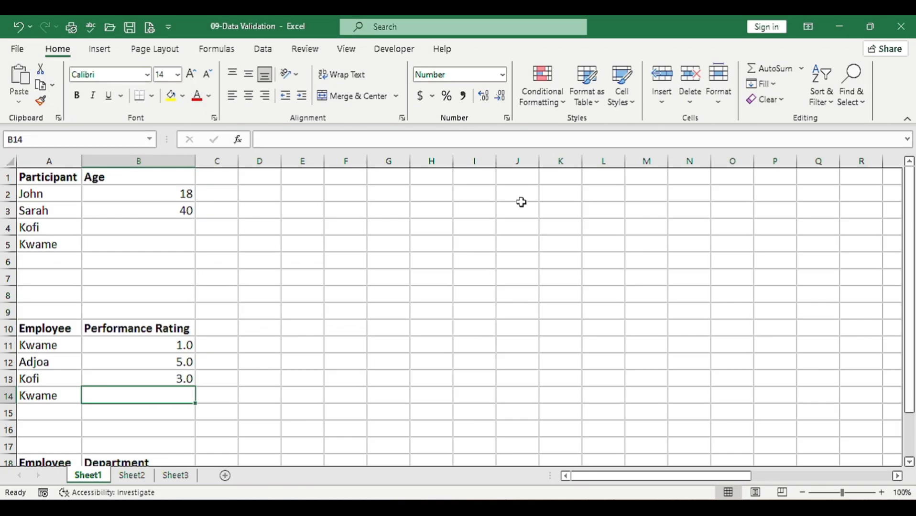
Set data validation on the Department cells B19:B20 to allow values from a List
{"action": "scroll", "coordinate": [141, 373], "scroll_direction": "down", "scroll_amount": 3}
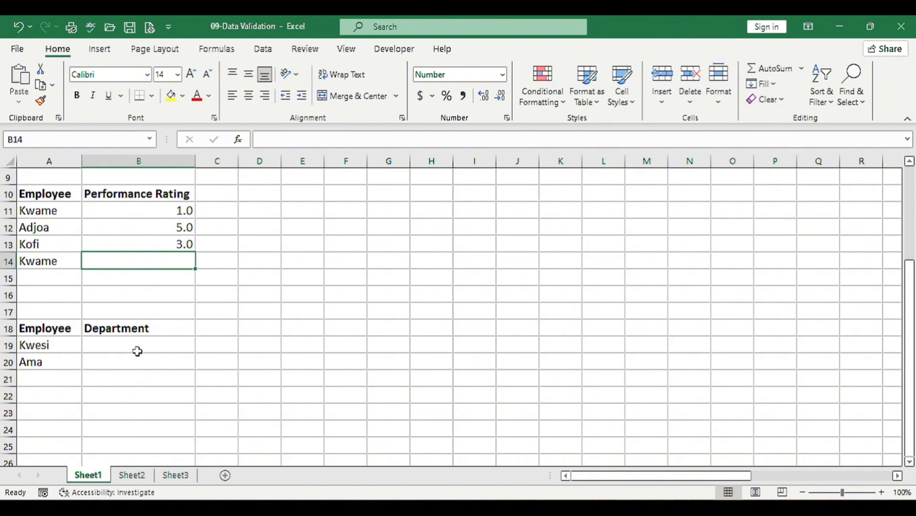
{"action": "left_click", "coordinate": [137, 348]}
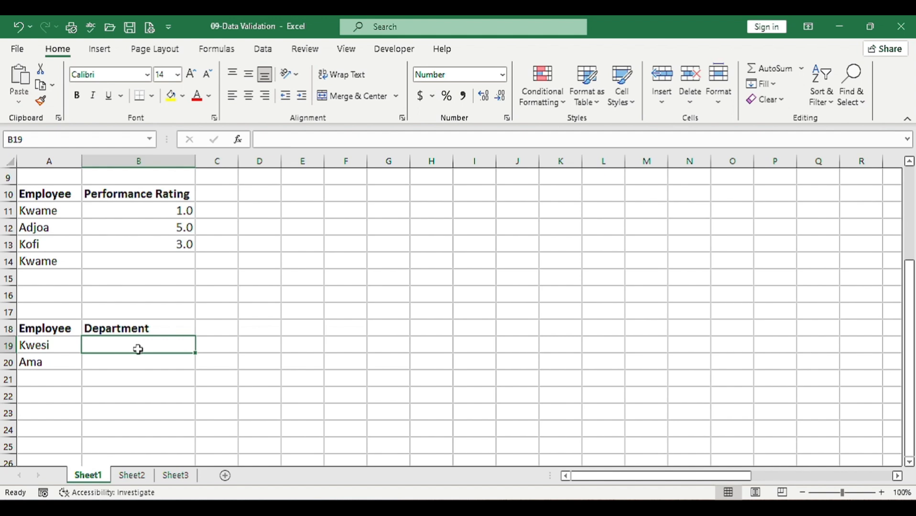
{"action": "left_click_drag", "start_coordinate": [138, 349], "coordinate": [138, 358]}
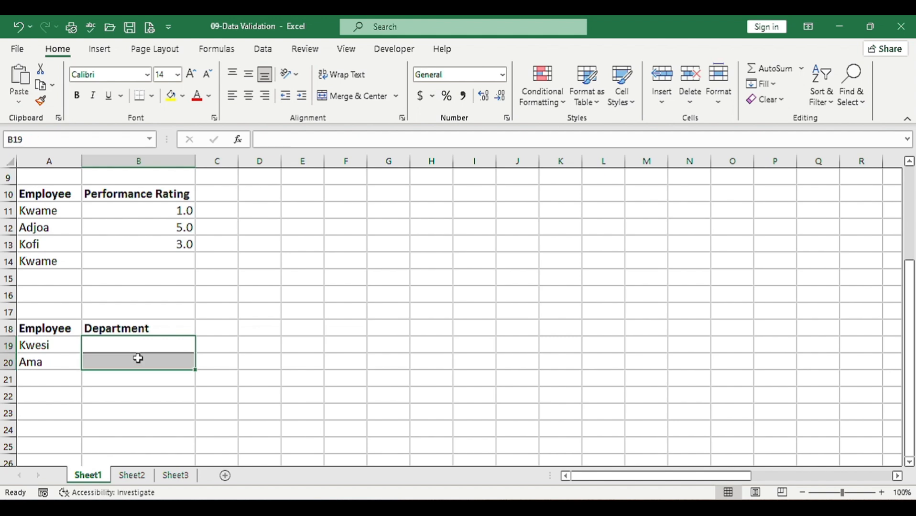
{"action": "left_click", "coordinate": [263, 49]}
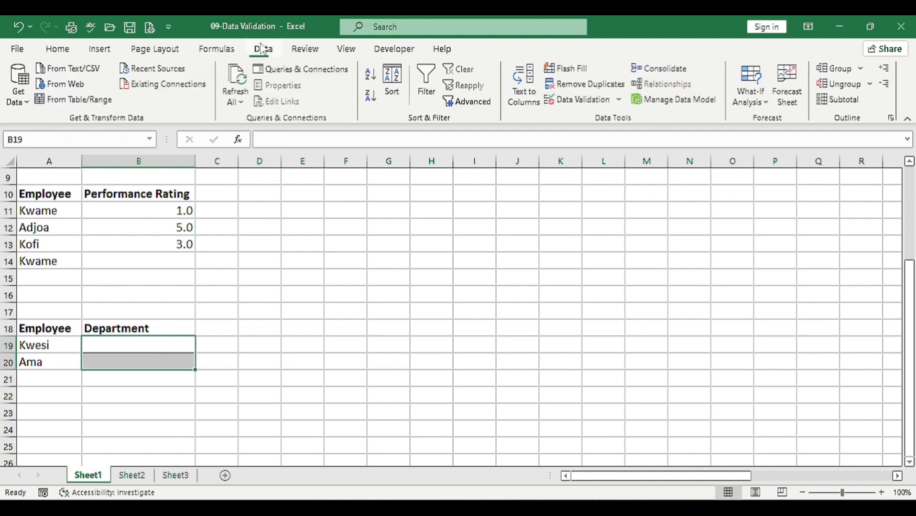
{"action": "left_click", "coordinate": [572, 101]}
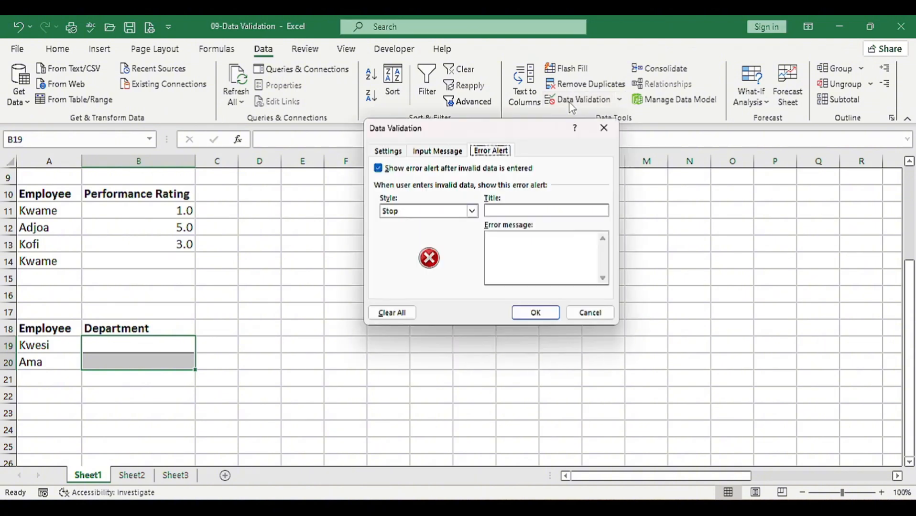
{"action": "left_click", "coordinate": [387, 149]}
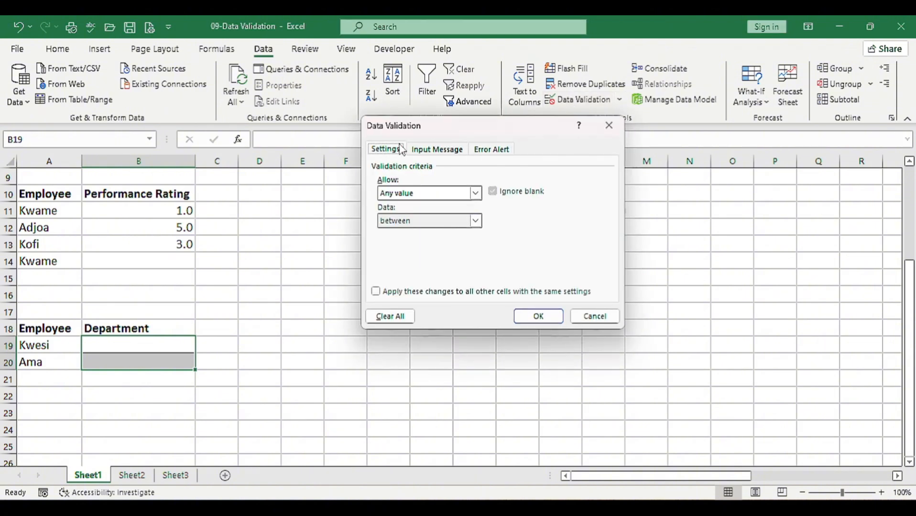
{"action": "left_click", "coordinate": [475, 194]}
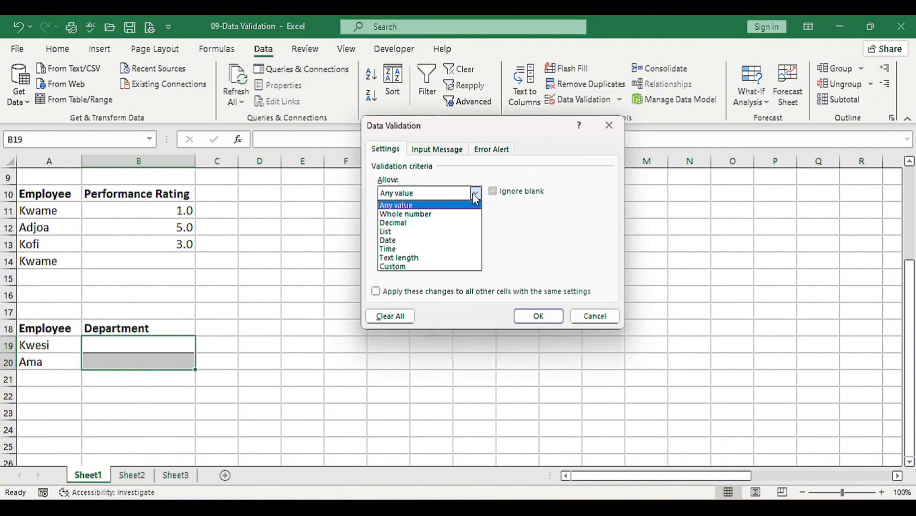
{"action": "left_click", "coordinate": [385, 231]}
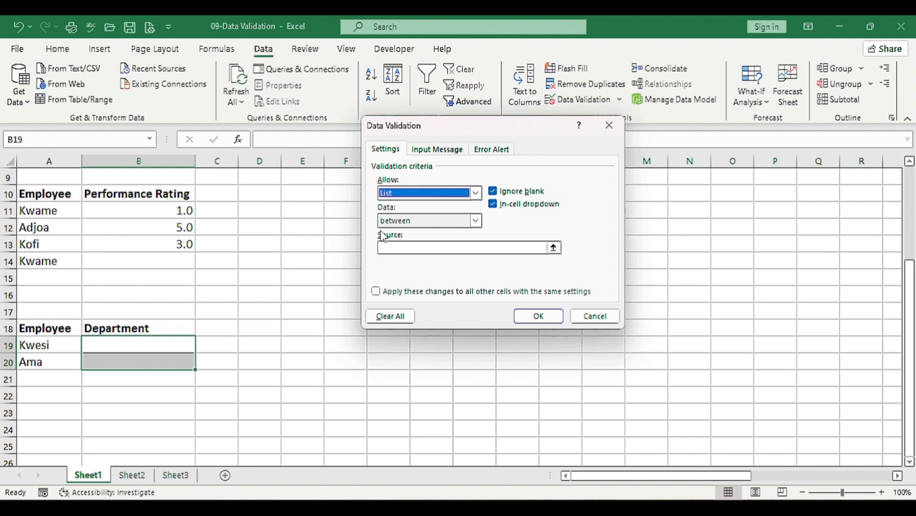
Use the department names in cells AF1:AF4 as the list source and apply the rule
{"action": "left_click", "coordinate": [401, 250]}
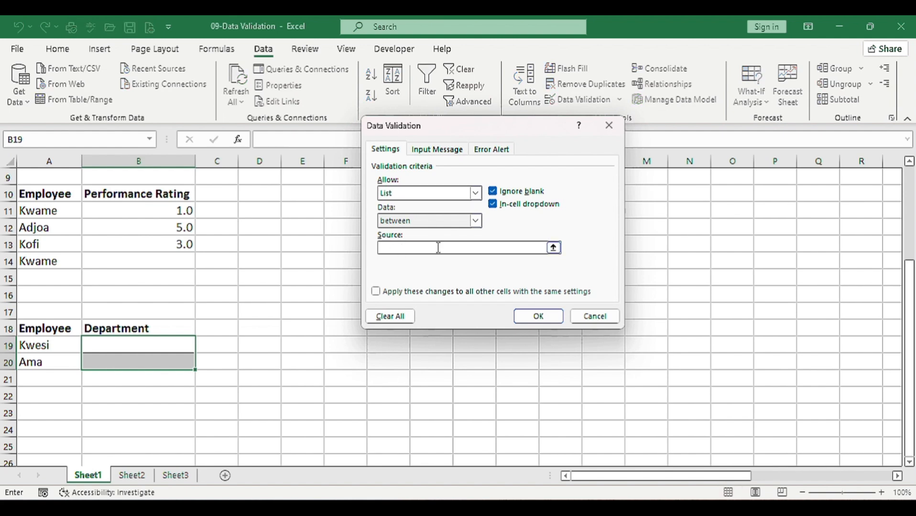
{"action": "left_click", "coordinate": [553, 247]}
{"action": "scroll", "coordinate": [654, 238], "scroll_direction": "right", "scroll_amount": 5}
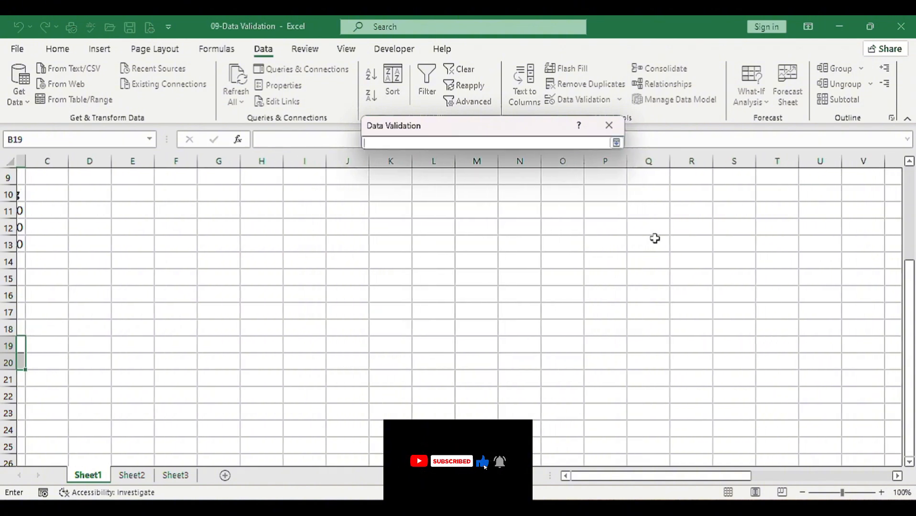
{"action": "scroll", "coordinate": [654, 239], "scroll_direction": "up", "scroll_amount": 3}
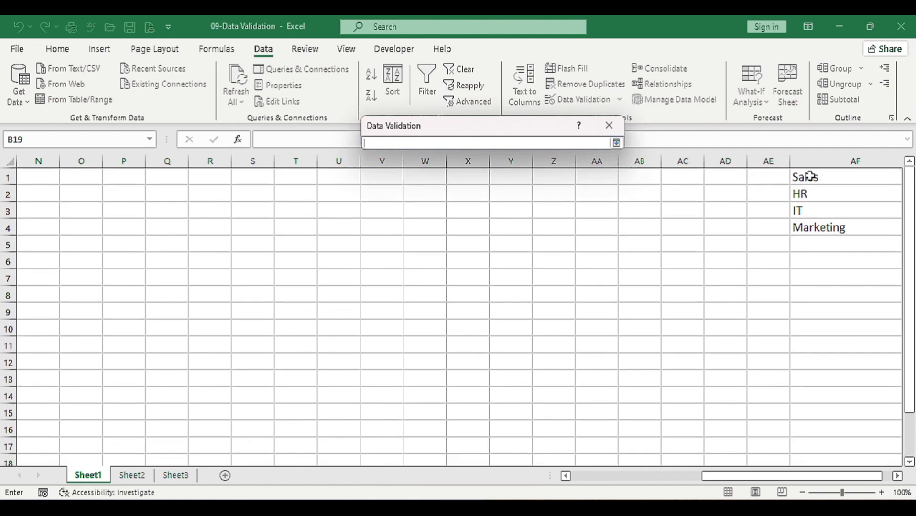
{"action": "left_click_drag", "start_coordinate": [812, 175], "coordinate": [811, 225]}
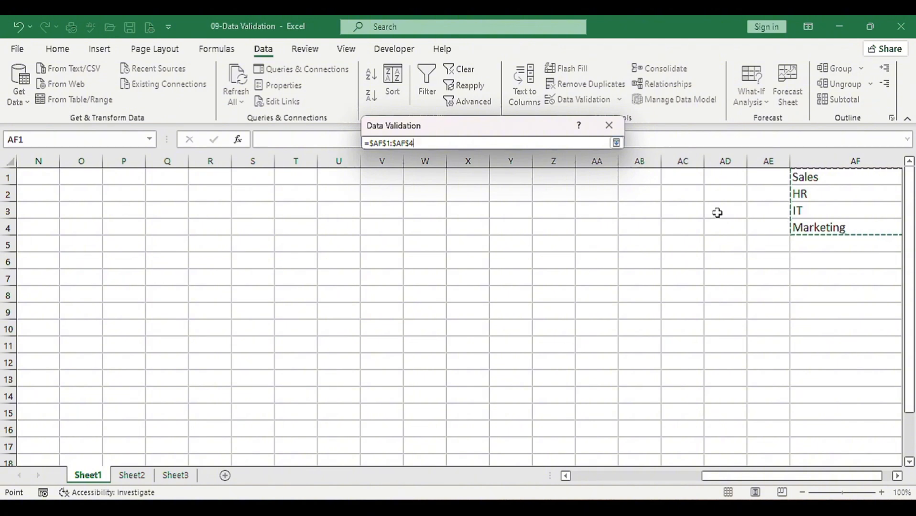
{"action": "left_click", "coordinate": [617, 142]}
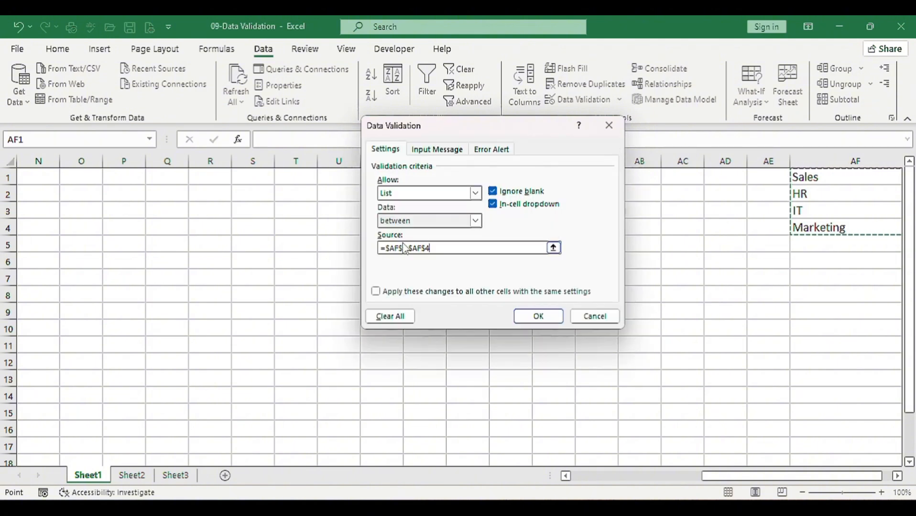
{"action": "left_click", "coordinate": [536, 316]}
Choose Sales in cell B19 and IT in cell B20 from the department dropdown lists
{"action": "scroll", "coordinate": [260, 322], "scroll_direction": "down", "scroll_amount": 2}
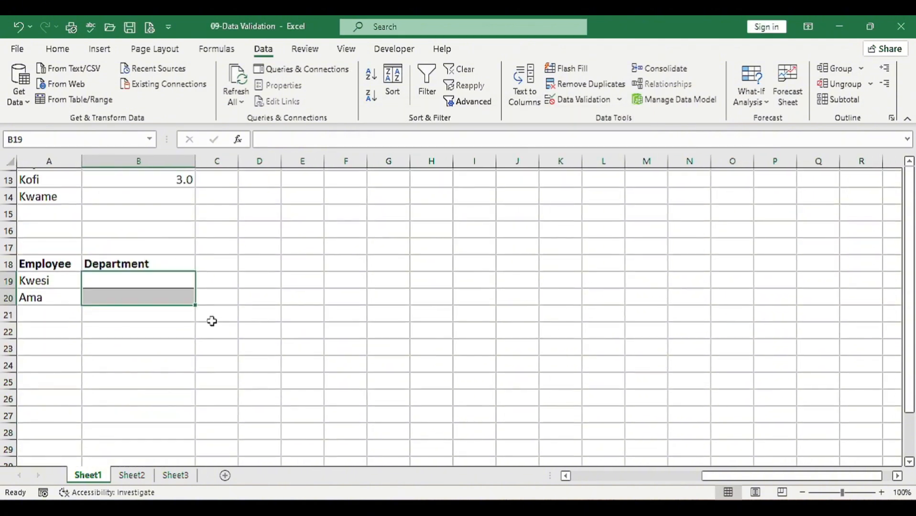
{"action": "left_click", "coordinate": [137, 280]}
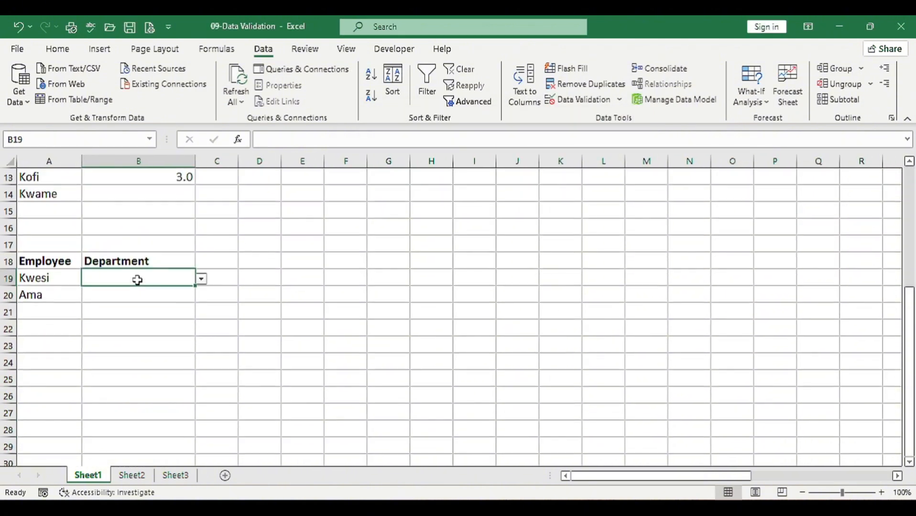
{"action": "left_click", "coordinate": [201, 279]}
{"action": "key", "text": "Escape"}
{"action": "left_click", "coordinate": [100, 291]}
{"action": "left_click", "coordinate": [201, 295]}
{"action": "left_click", "coordinate": [119, 318]}
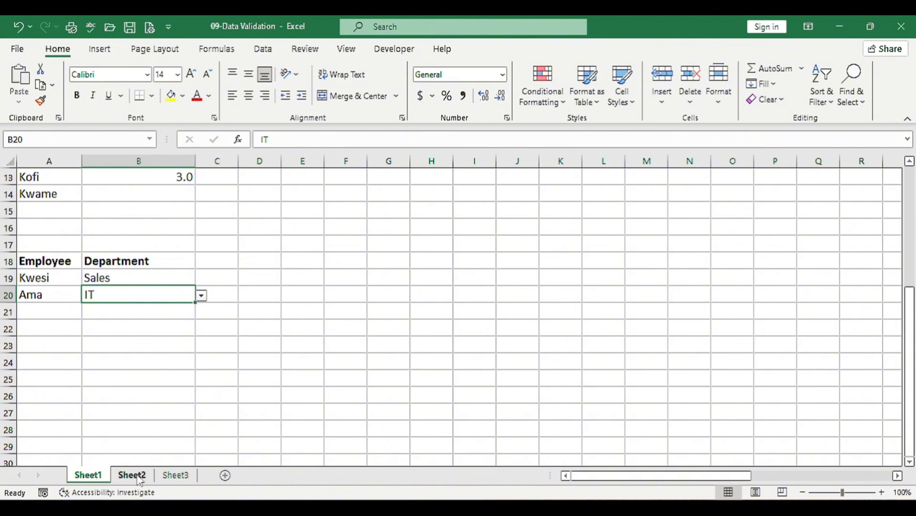
Set data validation on the Start Date cells B2:B3 of Sheet2 to allow Date values
{"action": "left_click", "coordinate": [133, 475]}
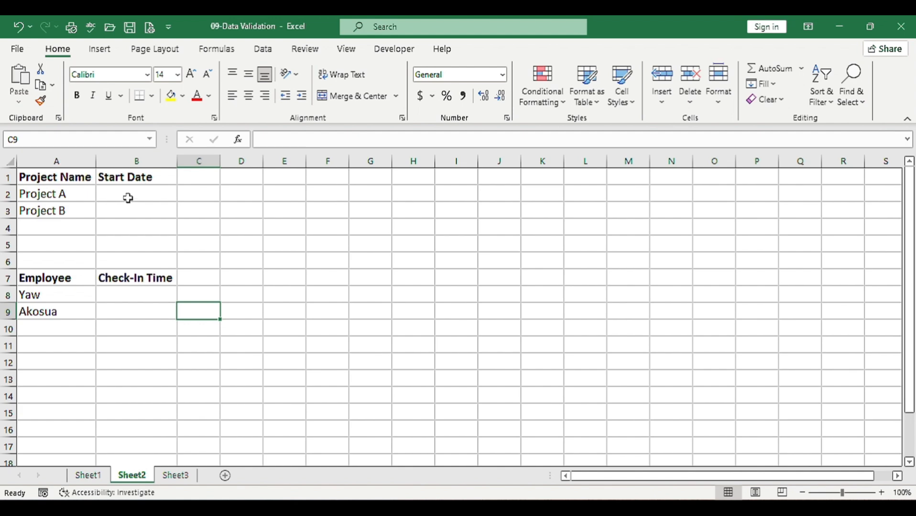
{"action": "left_click_drag", "start_coordinate": [129, 196], "coordinate": [128, 207]}
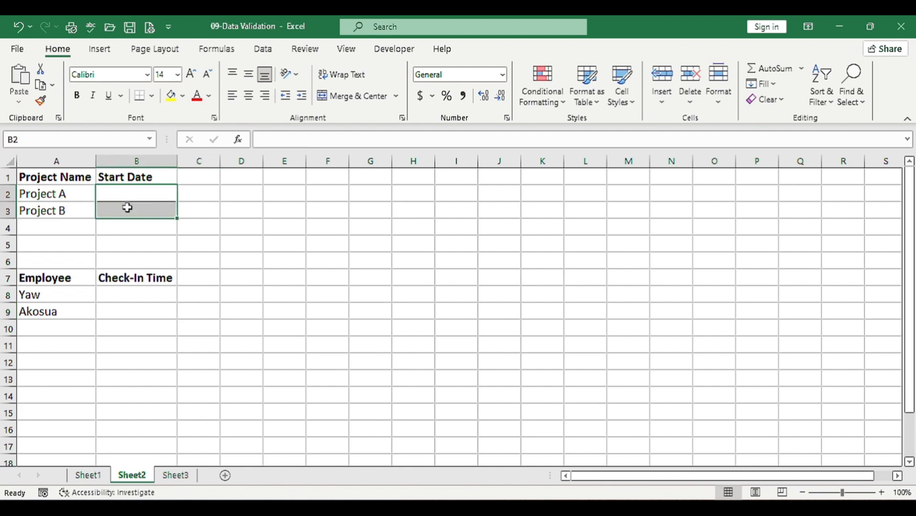
{"action": "left_click", "coordinate": [268, 51]}
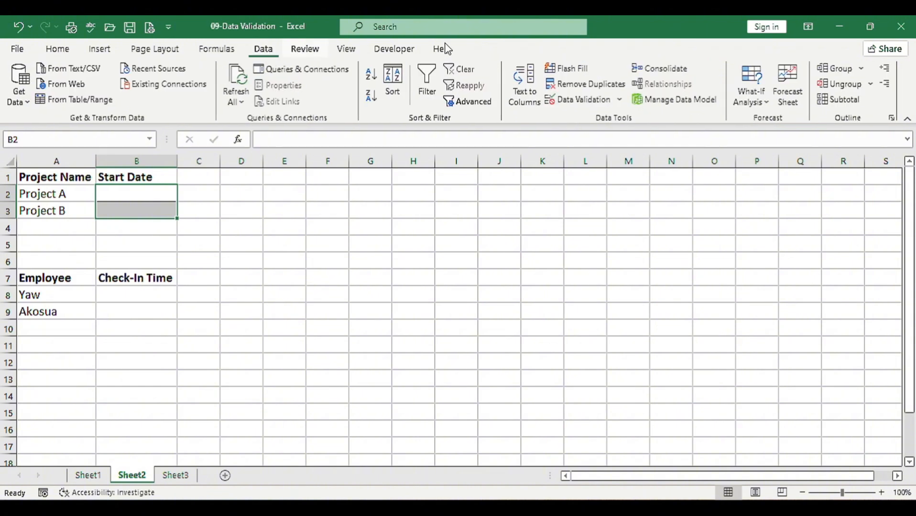
{"action": "left_click", "coordinate": [562, 103]}
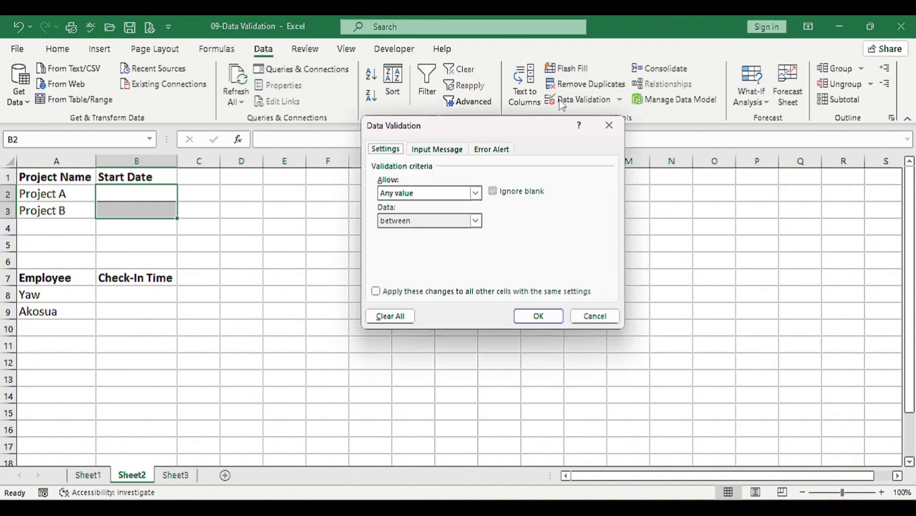
{"action": "left_click", "coordinate": [475, 194]}
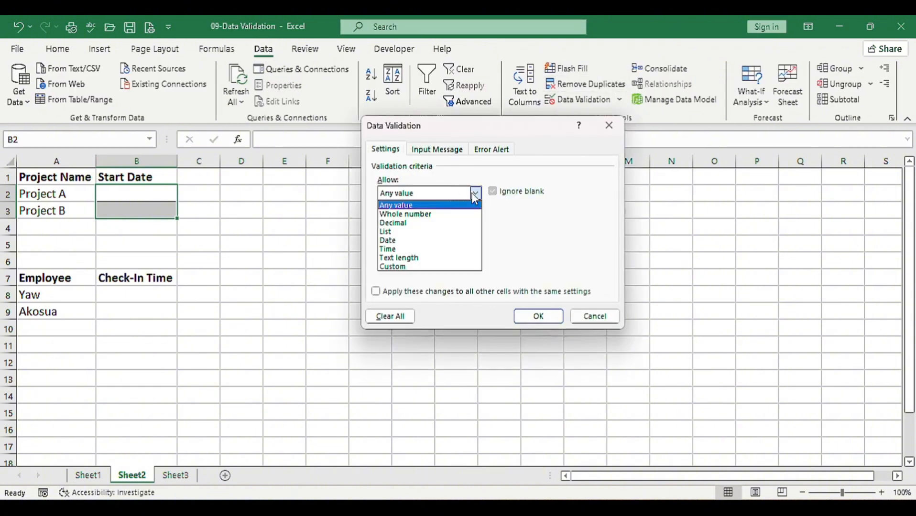
{"action": "left_click", "coordinate": [388, 241]}
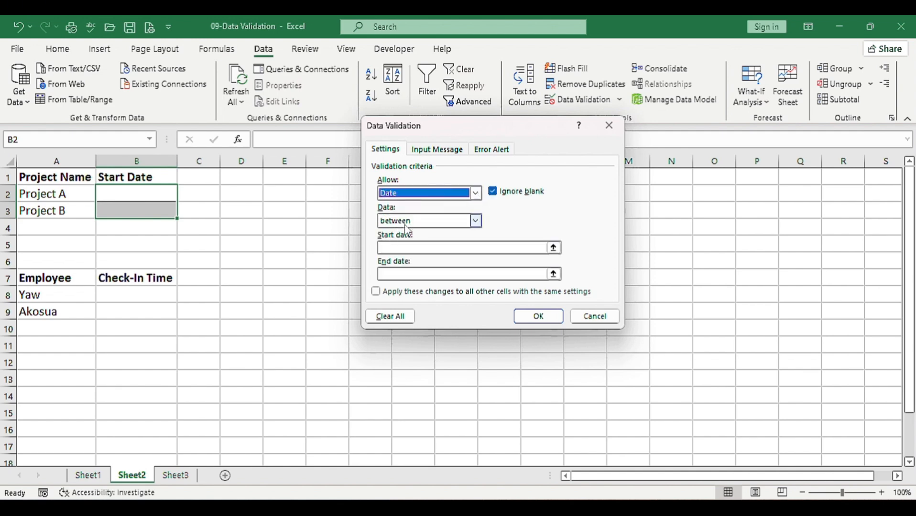
Limit the allowed dates to between 01/02/2024 and 01/04/2024
{"action": "left_click", "coordinate": [402, 246]}
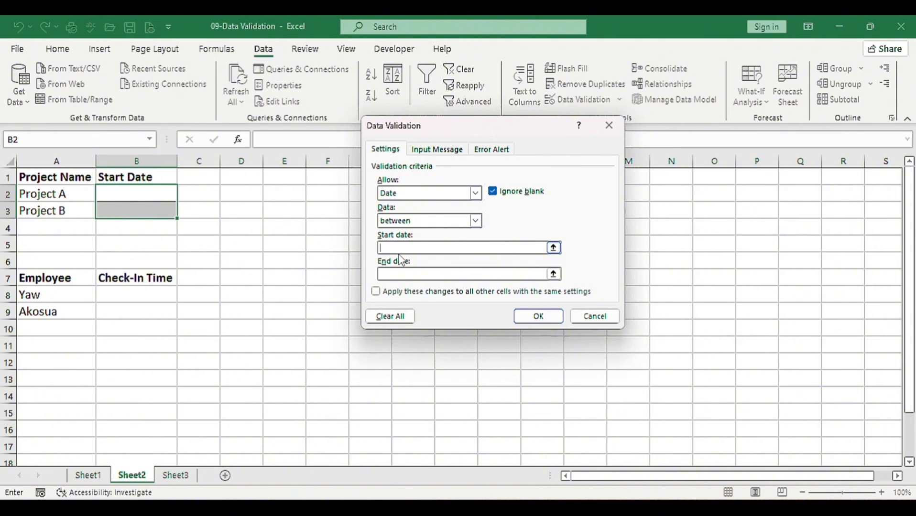
{"action": "type", "text": "10"}
{"action": "key", "text": "BackSpace"}
{"action": "type", "text": "01/02/2024"}
{"action": "left_click", "coordinate": [397, 273]}
{"action": "type", "text": "01/04/2202"}
{"action": "key", "text": "BackSpace"}
{"action": "key", "text": "BackSpace"}
{"action": "key", "text": "BackSpace"}
{"action": "type", "text": "024"}
Set the validation's error alert to the Information style with the title "Invalid Start Date"
{"action": "left_click", "coordinate": [494, 153]}
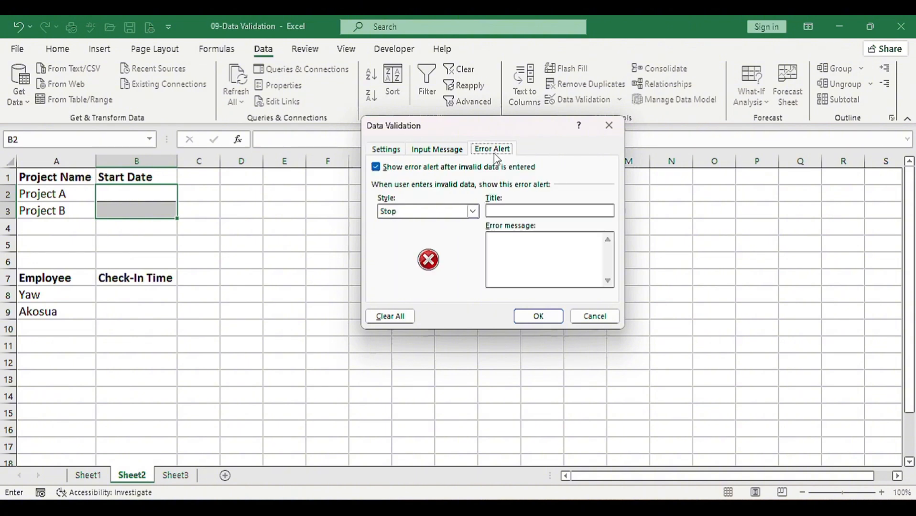
{"action": "left_click", "coordinate": [473, 212]}
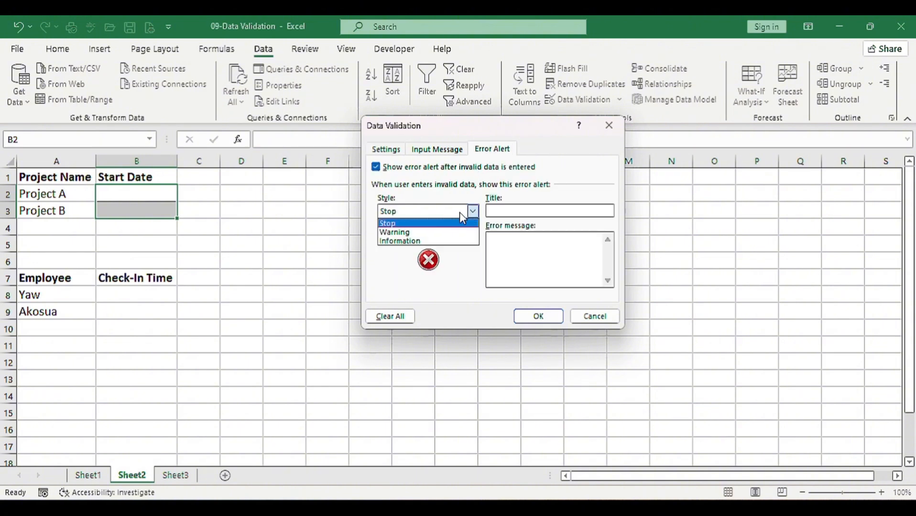
{"action": "left_click", "coordinate": [412, 241]}
{"action": "left_click", "coordinate": [511, 212]}
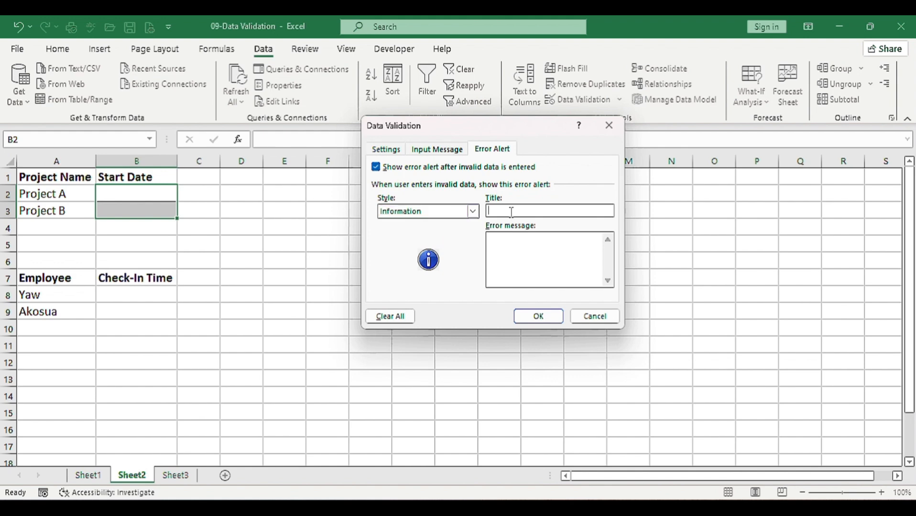
{"action": "type", "text": "Invalid Start Date"}
Set the error message to "Our project start date falls between 01/02/2024 to 01/04/2024" and apply the rule
{"action": "left_click", "coordinate": [520, 247]}
{"action": "type", "text": "Our "}
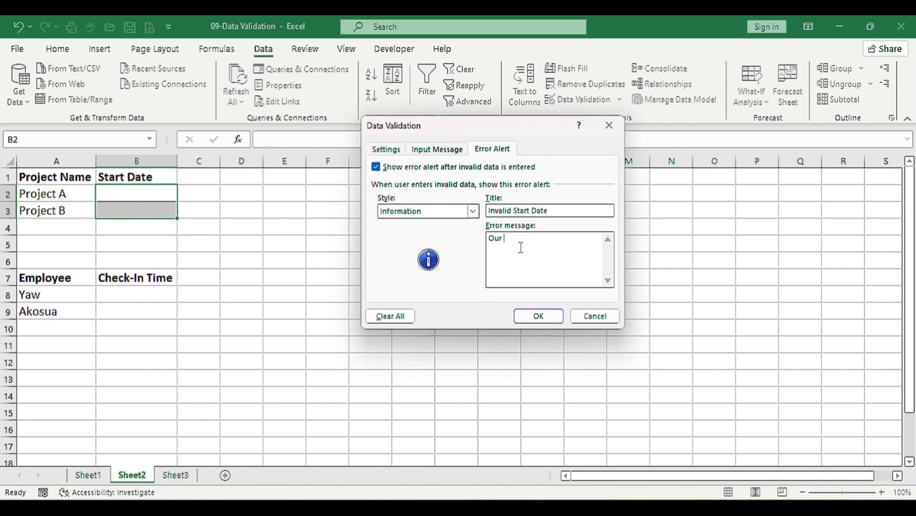
{"action": "type", "text": "project start date falls between 01/02/2023"}
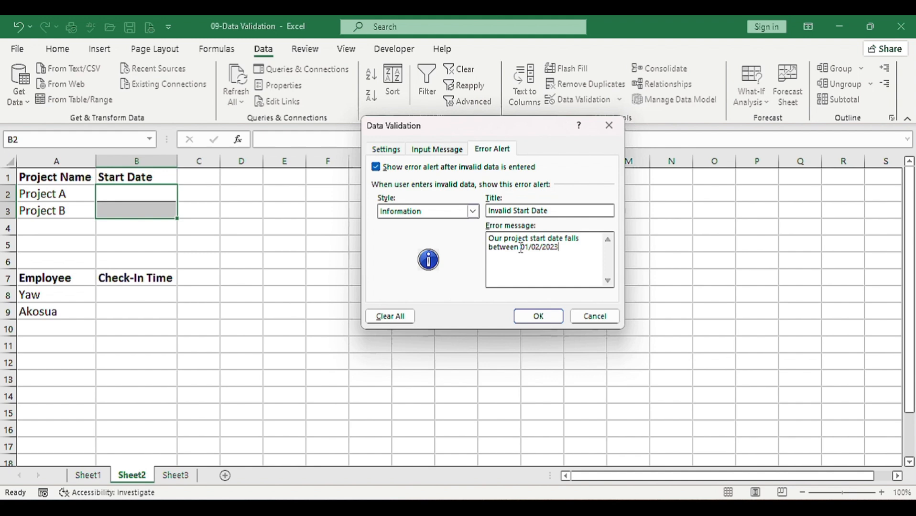
{"action": "key", "text": "BackSpace"}
{"action": "type", "text": "4 to 01/04/2024"}
{"action": "left_click", "coordinate": [531, 317]}
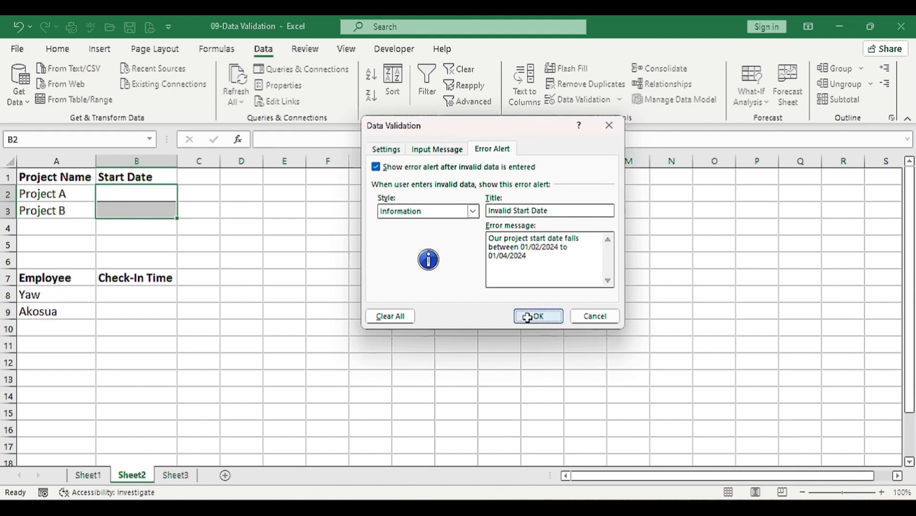
Enter 01/02/2024 as Project A's start date in cell B2
{"action": "left_click", "coordinate": [139, 196]}
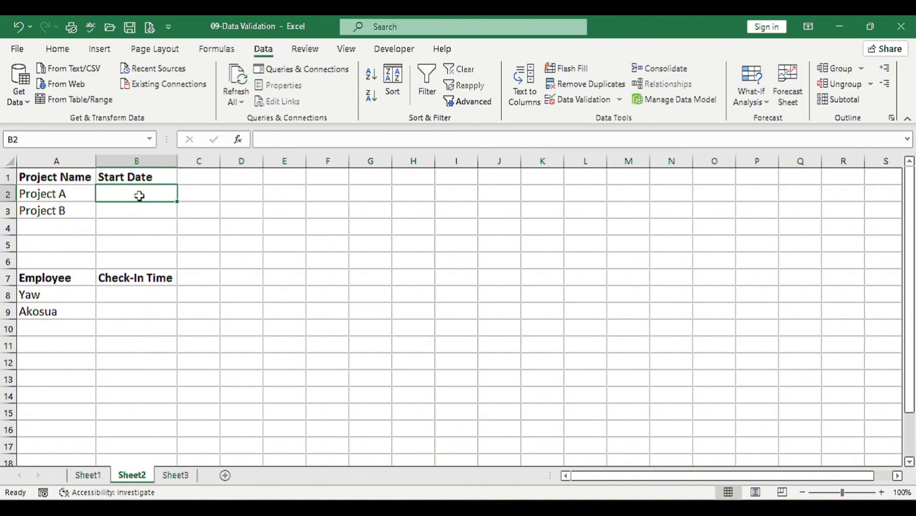
{"action": "type", "text": "01"}
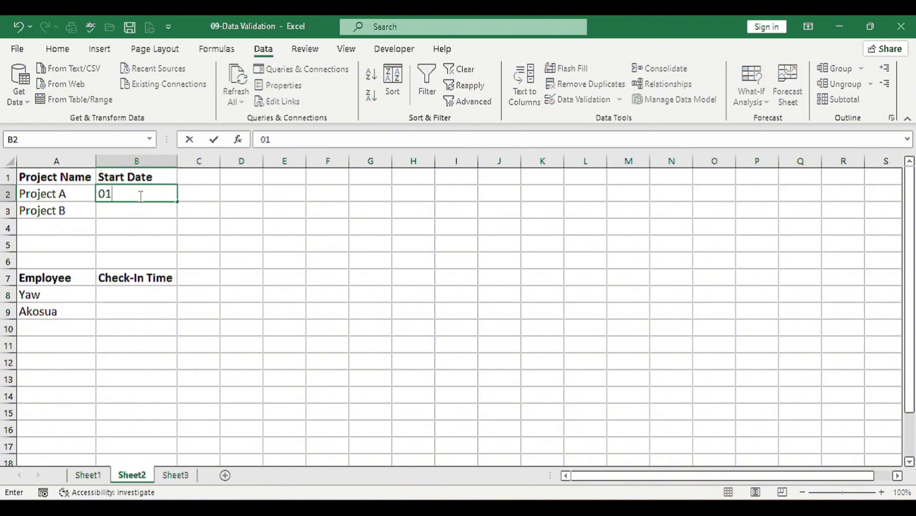
{"action": "type", "text": "/02/2024"}
{"action": "key", "text": "Return"}
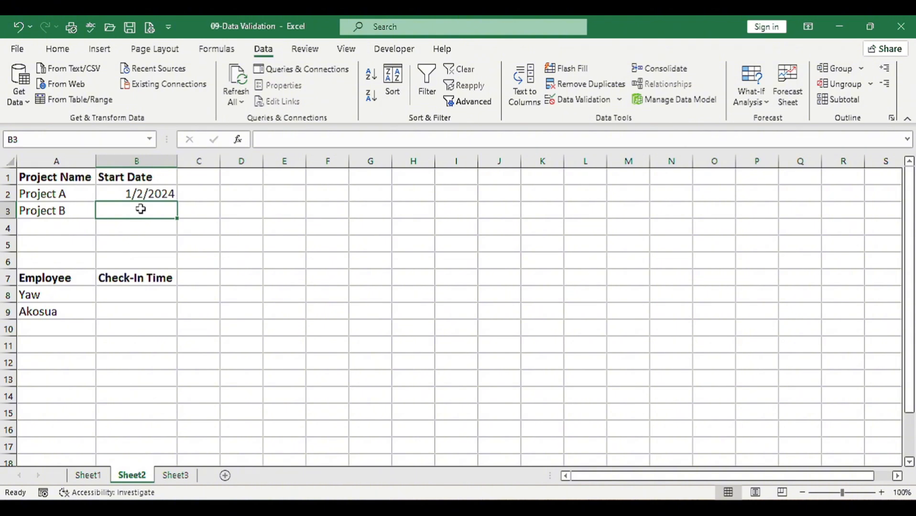
Test the date rule by entering 01/05/24 for Project B in cell B3, and cancel the entry
{"action": "type", "text": "01/"}
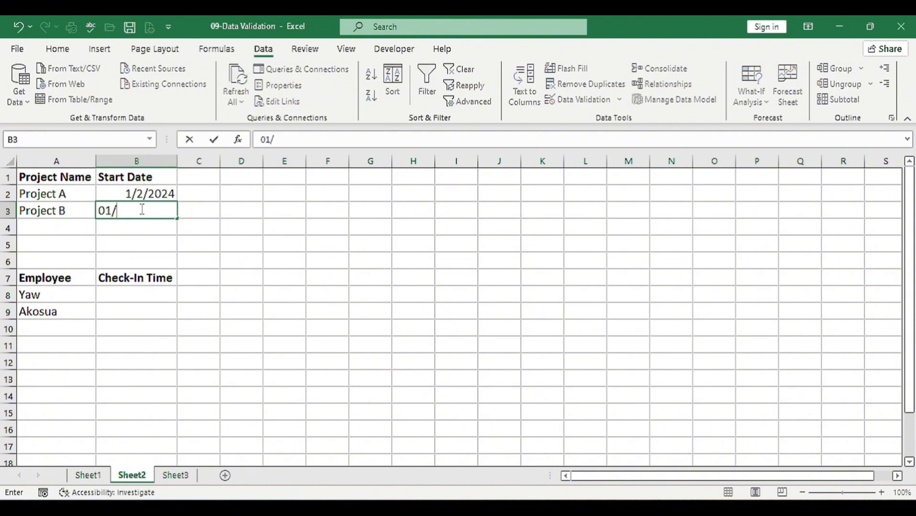
{"action": "type", "text": "0"}
{"action": "key", "text": "BackSpace"}
{"action": "type", "text": "5/24"}
{"action": "key", "text": "Return"}
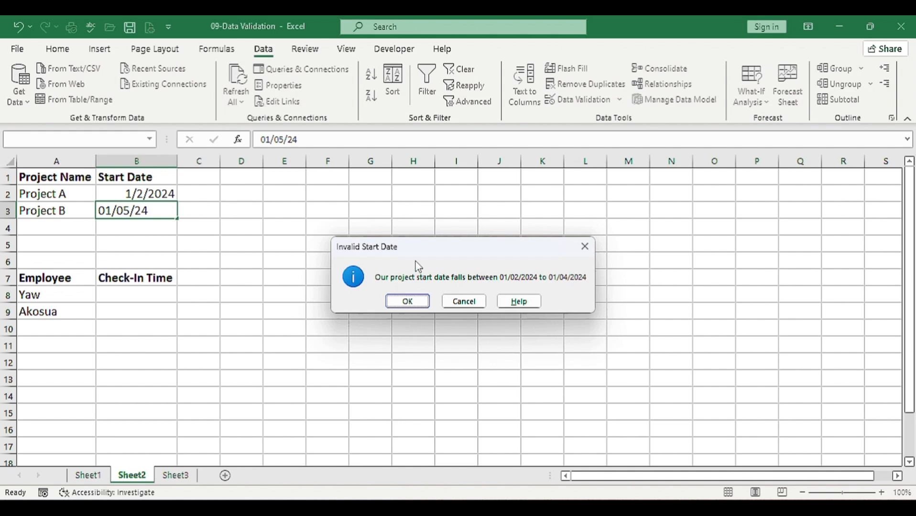
{"action": "left_click_drag", "start_coordinate": [420, 243], "coordinate": [294, 246]}
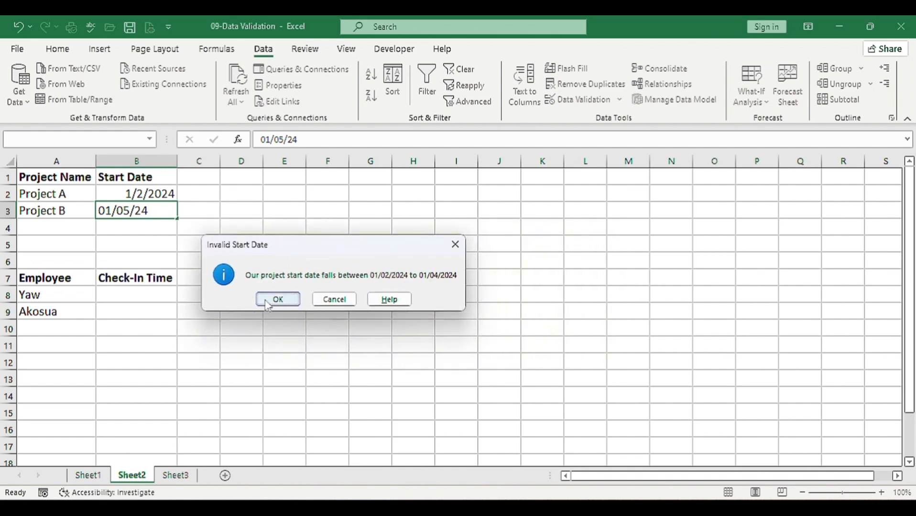
{"action": "left_click", "coordinate": [335, 300]}
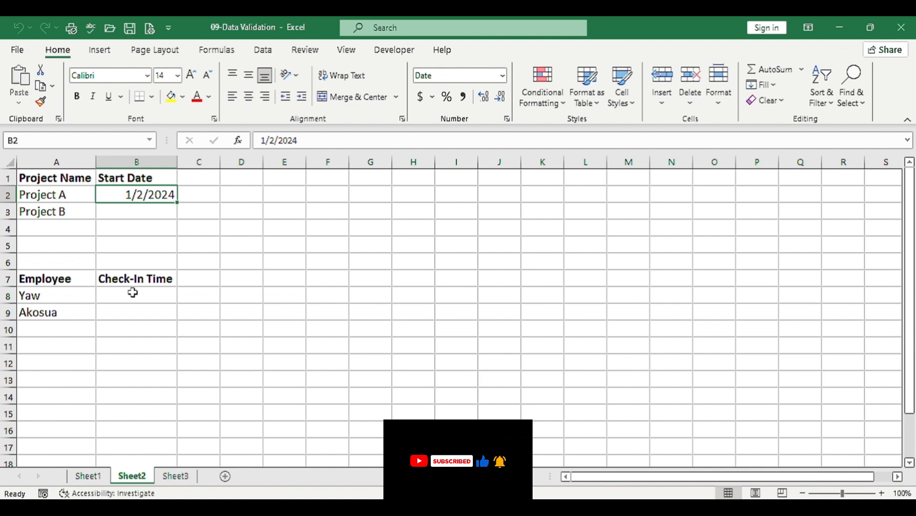
Set data validation on the Check-In Time cells B8:B9 to allow Time values
{"action": "left_click_drag", "start_coordinate": [133, 293], "coordinate": [135, 310]}
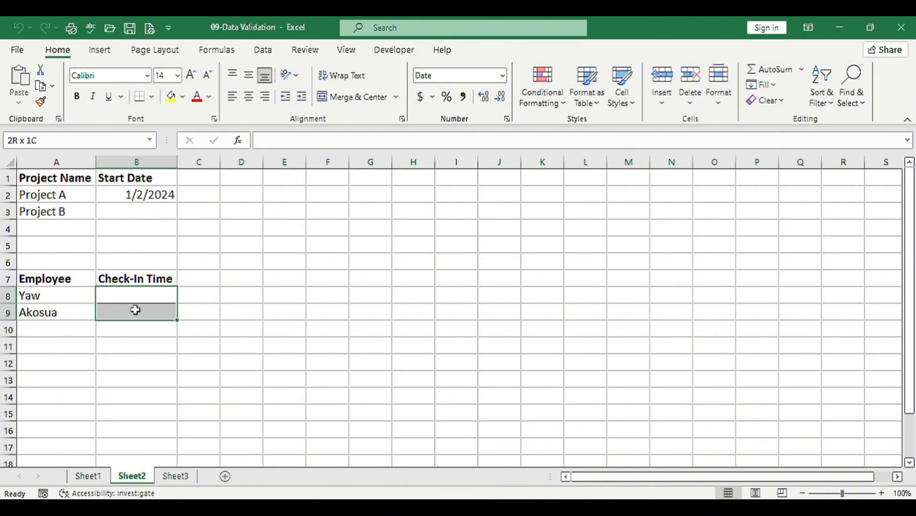
{"action": "left_click", "coordinate": [263, 50]}
{"action": "left_click", "coordinate": [581, 100]}
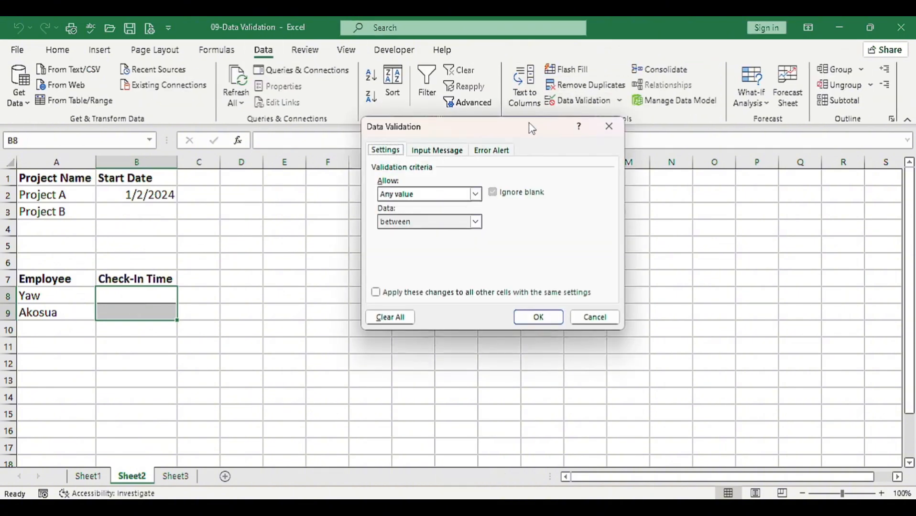
{"action": "left_click", "coordinate": [477, 194]}
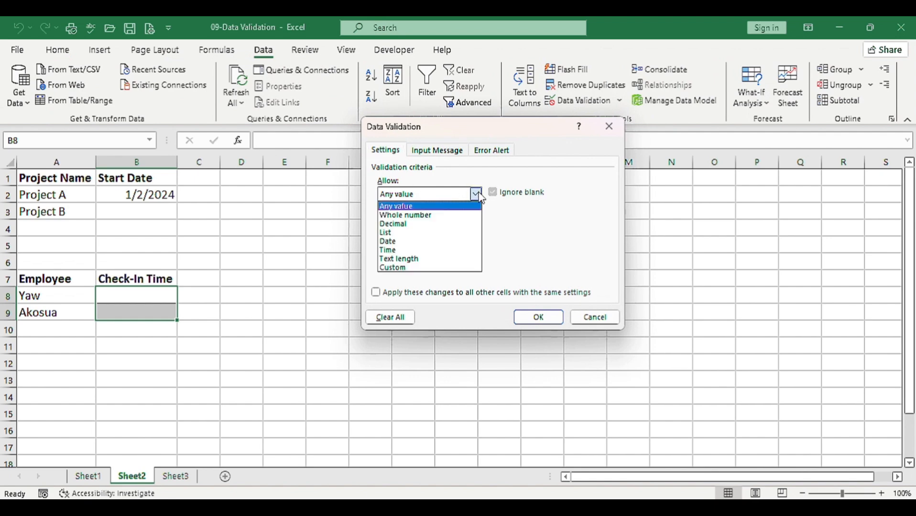
{"action": "left_click", "coordinate": [400, 251]}
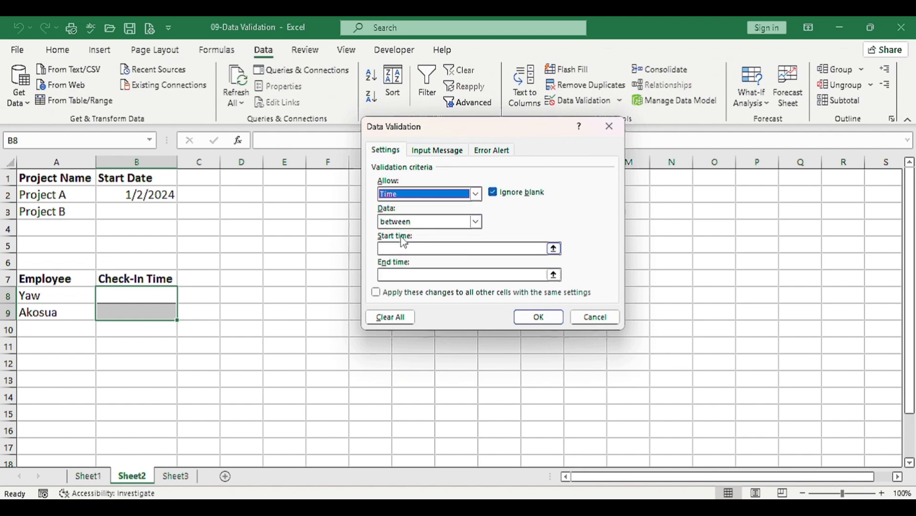
Limit the allowed times to between 07:00 and 08:00 and apply the rule with the default error alert
{"action": "left_click", "coordinate": [401, 249]}
{"action": "type", "text": "07"}
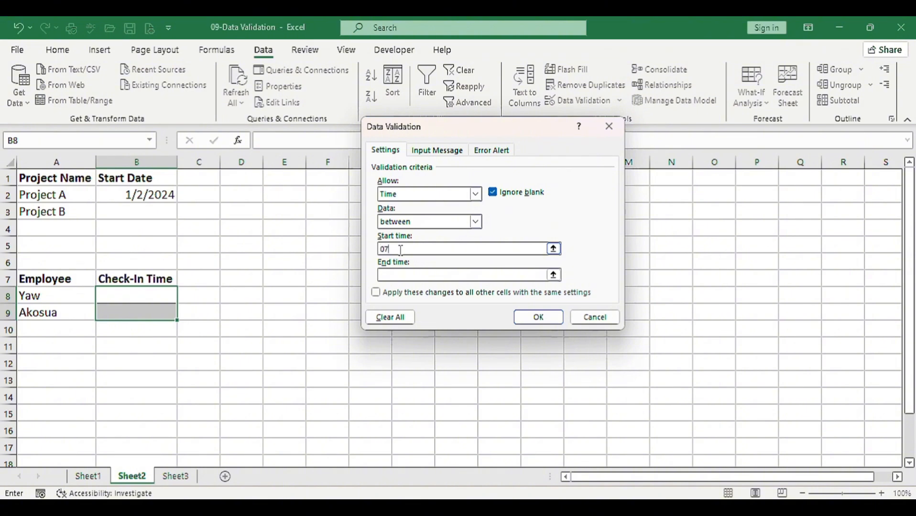
{"action": "type", "text": ":00"}
{"action": "left_click", "coordinate": [397, 276]}
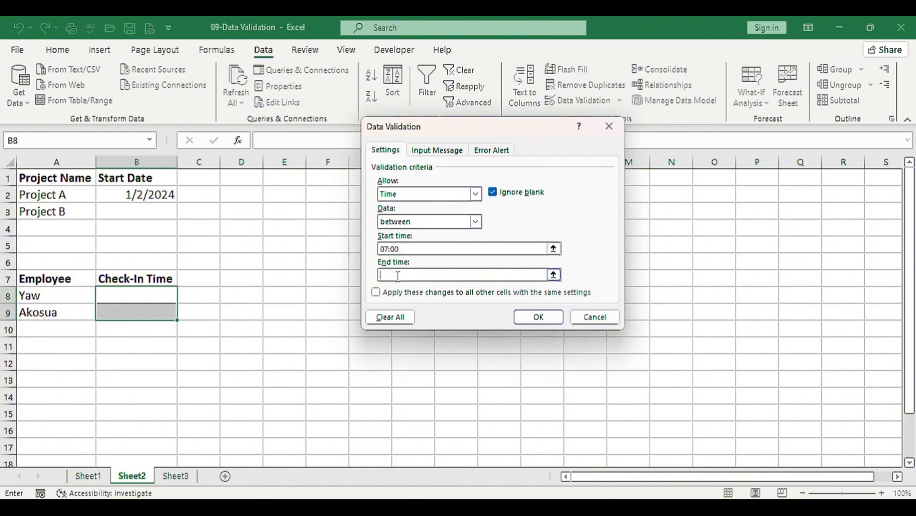
{"action": "type", "text": "08:00"}
{"action": "left_click", "coordinate": [490, 151]}
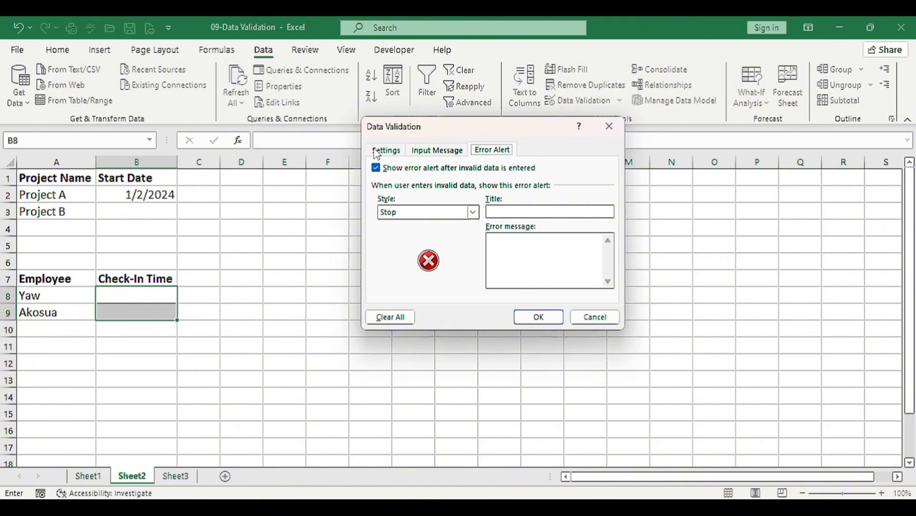
{"action": "left_click", "coordinate": [539, 314]}
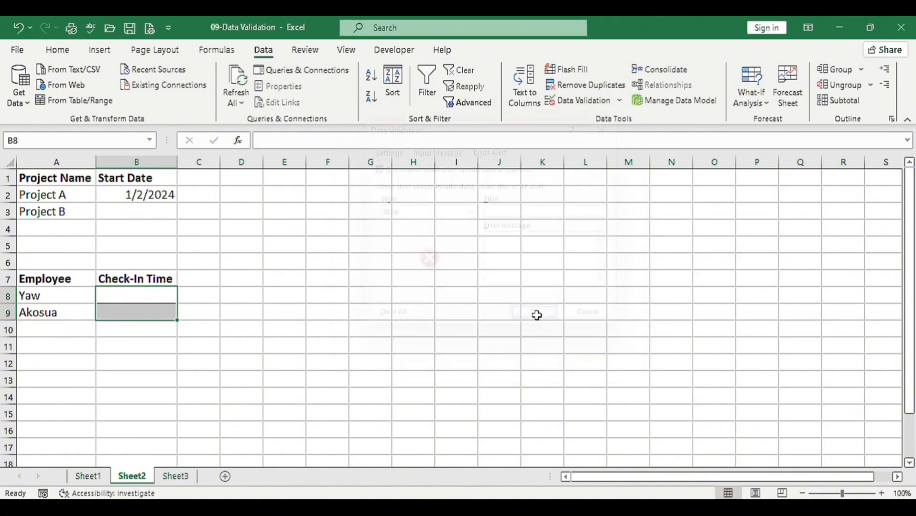
Enter 7:00 as the first employee's check-in time in cell B8
{"action": "left_click", "coordinate": [157, 295]}
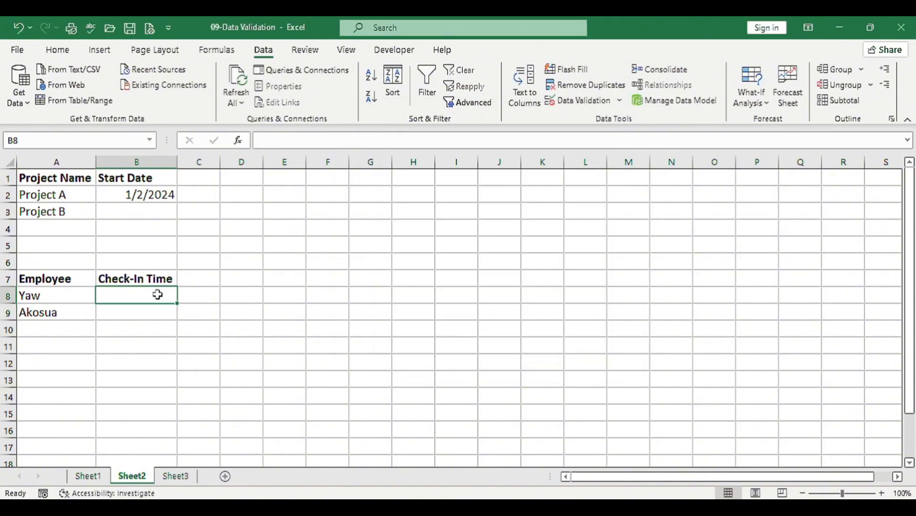
{"action": "type", "text": "7"}
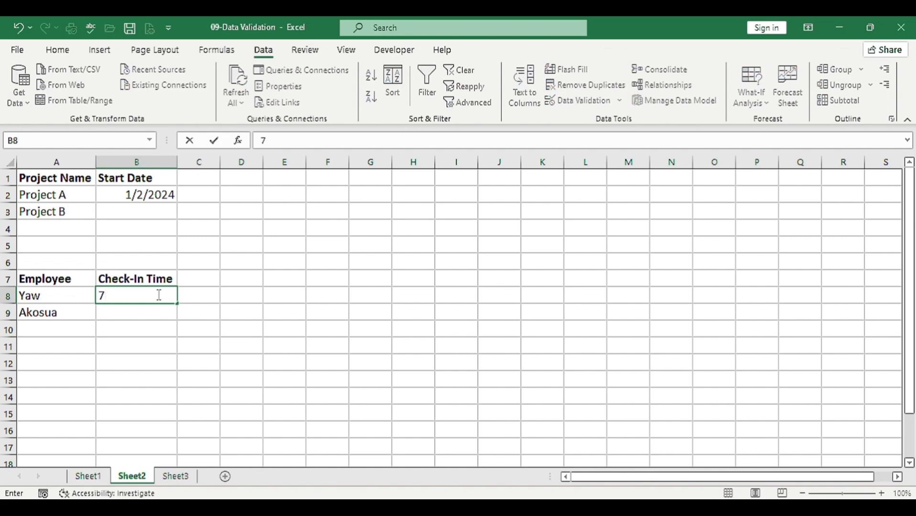
{"action": "type", "text": ":00"}
{"action": "left_click", "coordinate": [154, 315]}
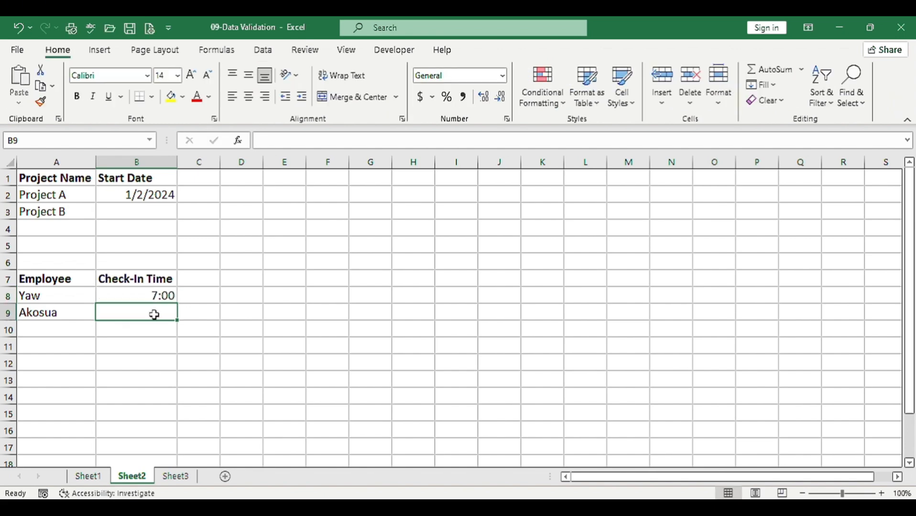
Test the time rule by entering 08:30 in cell B9, and choose to retry the entry
{"action": "type", "text": "0"}
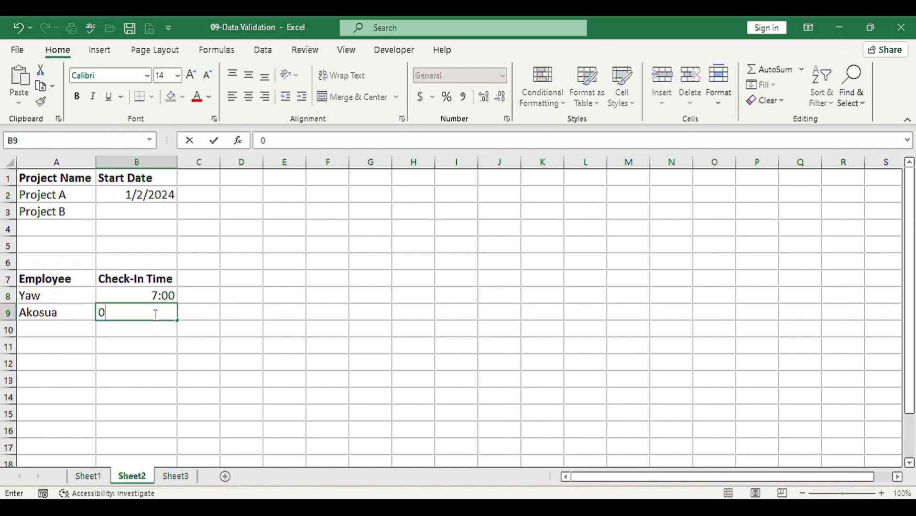
{"action": "type", "text": "8:30"}
{"action": "key", "text": "Return"}
{"action": "left_click_drag", "start_coordinate": [427, 255], "coordinate": [257, 243]}
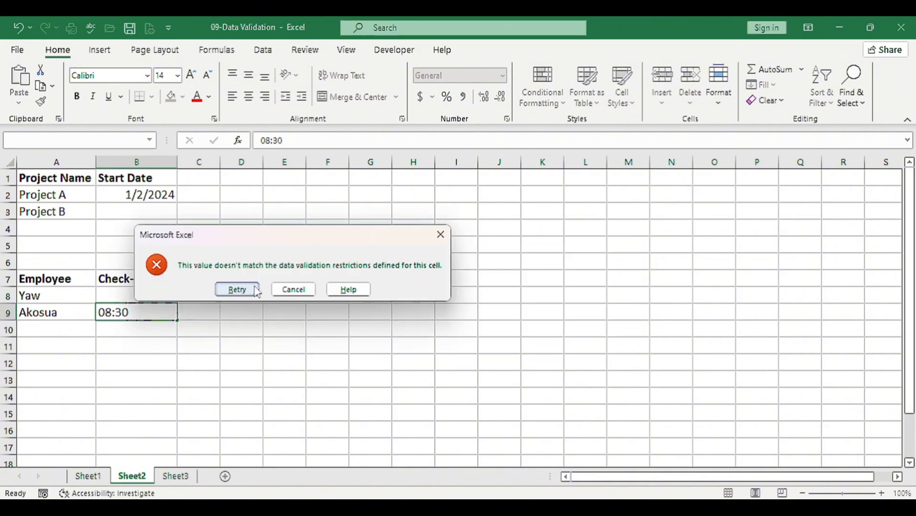
{"action": "left_click", "coordinate": [237, 290]}
Replace the check-in time in cell B9 with 08:00
{"action": "key", "text": "BackSpace"}
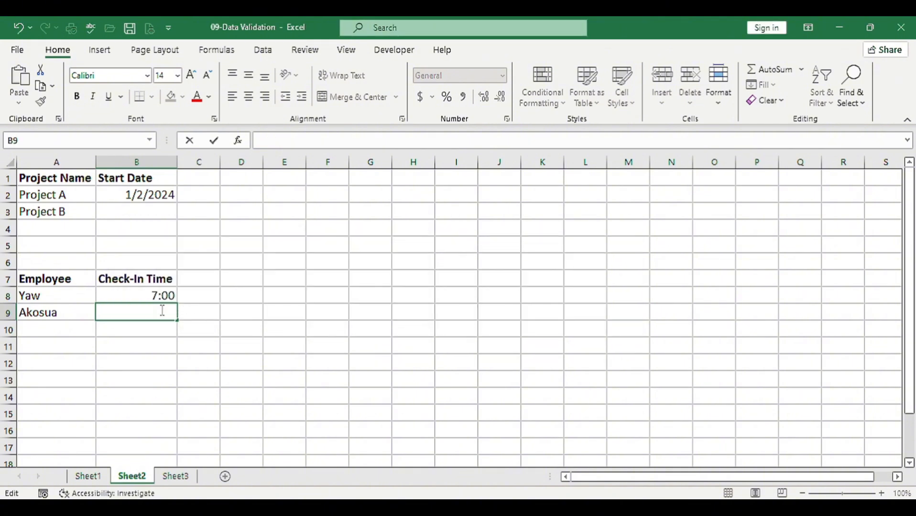
{"action": "type", "text": "08:00"}
{"action": "key", "text": "Return"}
{"action": "left_click", "coordinate": [157, 315]}
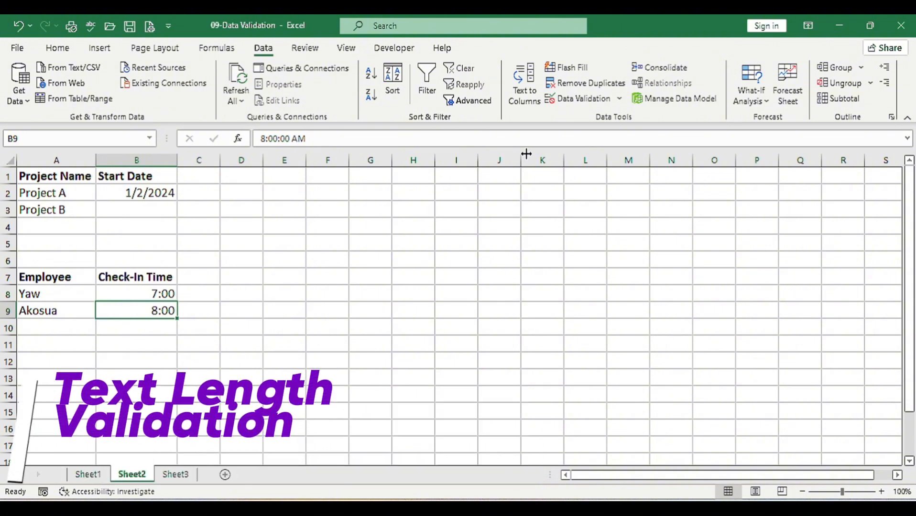
On Sheet3, start a text-length validation rule for the product code cells B2:B3
{"action": "left_click", "coordinate": [180, 475]}
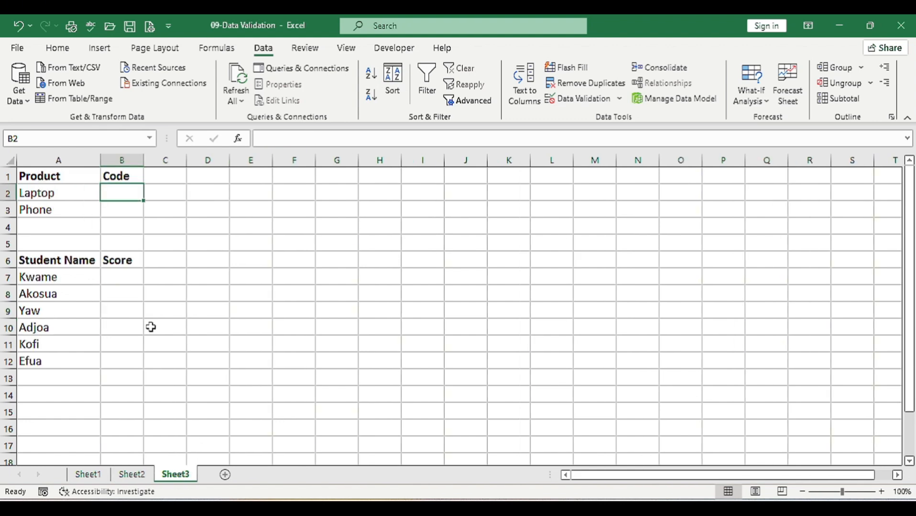
{"action": "left_click_drag", "start_coordinate": [150, 327], "coordinate": [72, 184]}
{"action": "left_click", "coordinate": [71, 192]}
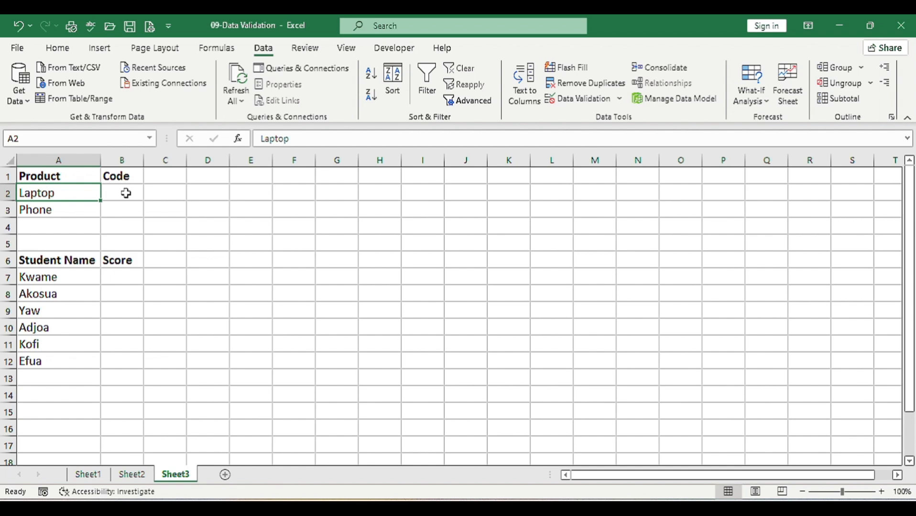
{"action": "left_click_drag", "start_coordinate": [126, 192], "coordinate": [115, 210]}
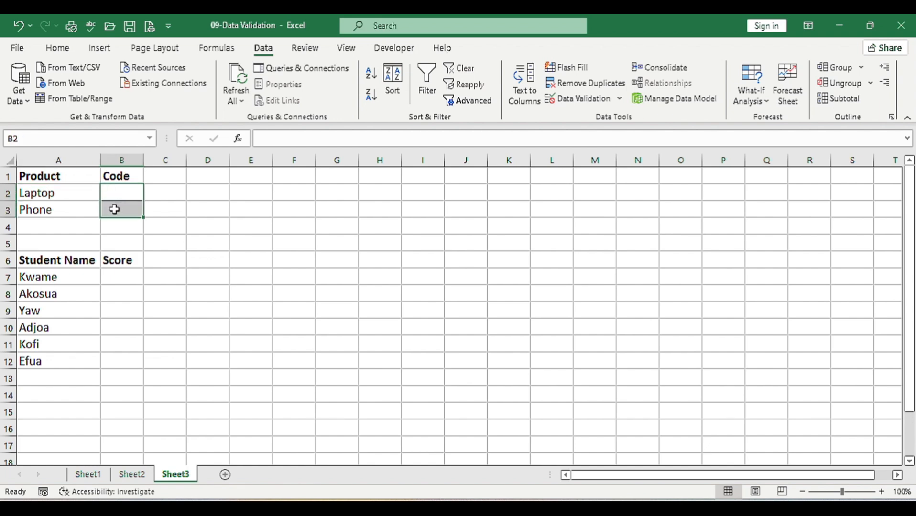
{"action": "left_click", "coordinate": [563, 99]}
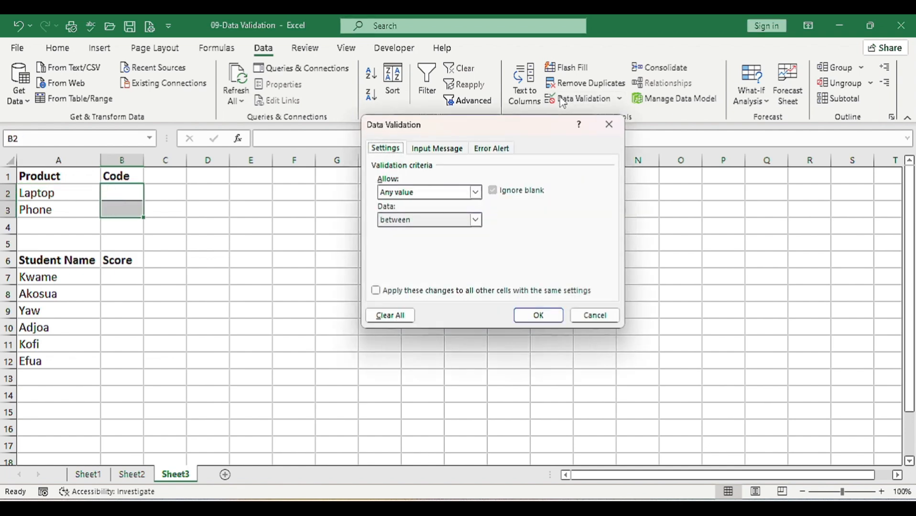
{"action": "left_click", "coordinate": [473, 193]}
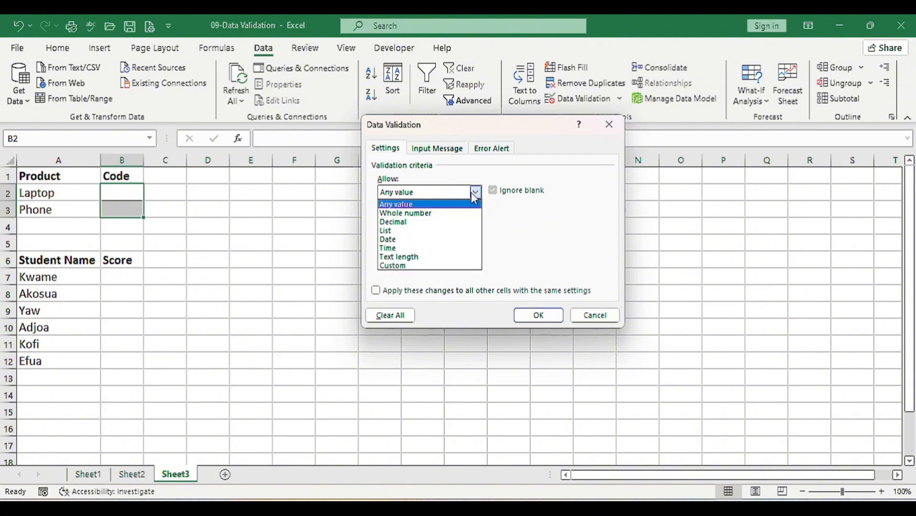
{"action": "left_click", "coordinate": [406, 257]}
Require the code's text length to be equal to 5 and apply the rule
{"action": "left_click", "coordinate": [475, 220]}
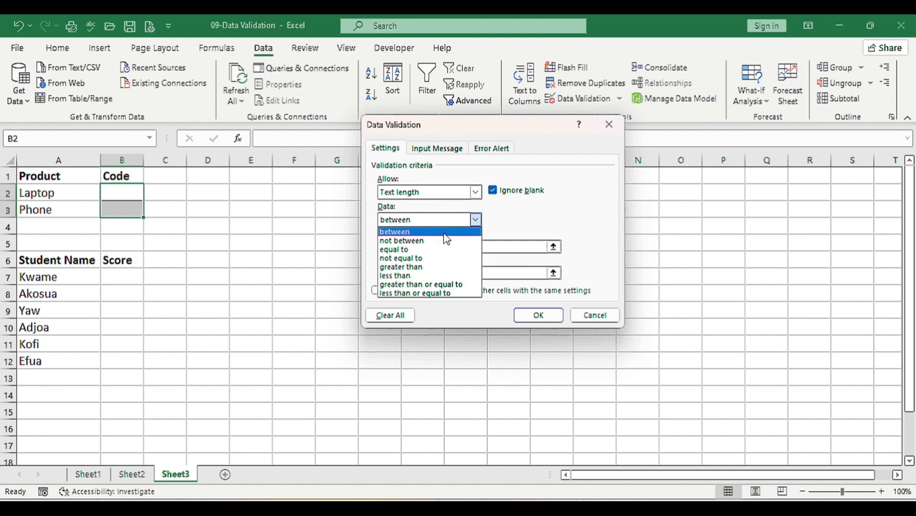
{"action": "left_click", "coordinate": [394, 249]}
{"action": "left_click", "coordinate": [400, 246]}
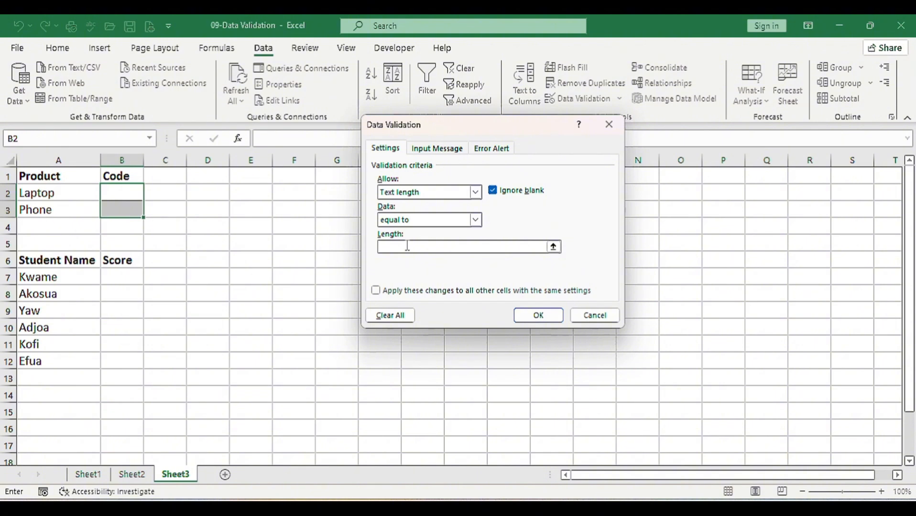
{"action": "type", "text": "5"}
{"action": "left_click", "coordinate": [538, 315]}
Enter 12345 as the laptop's code in cell B2
{"action": "left_click", "coordinate": [122, 193]}
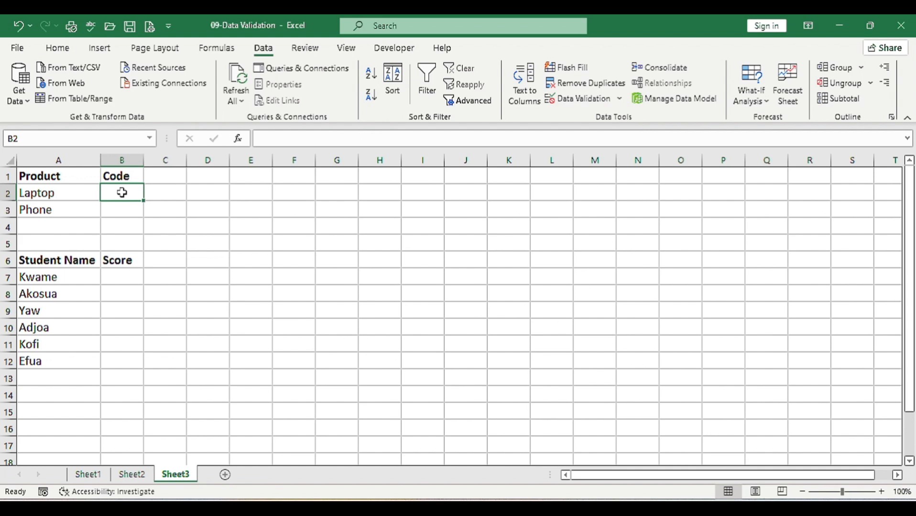
{"action": "type", "text": "12345"}
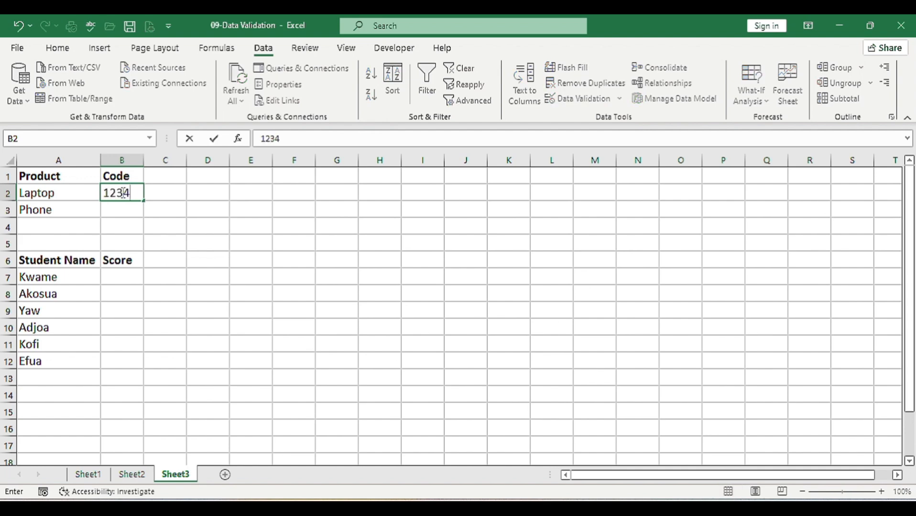
{"action": "key", "text": "Return"}
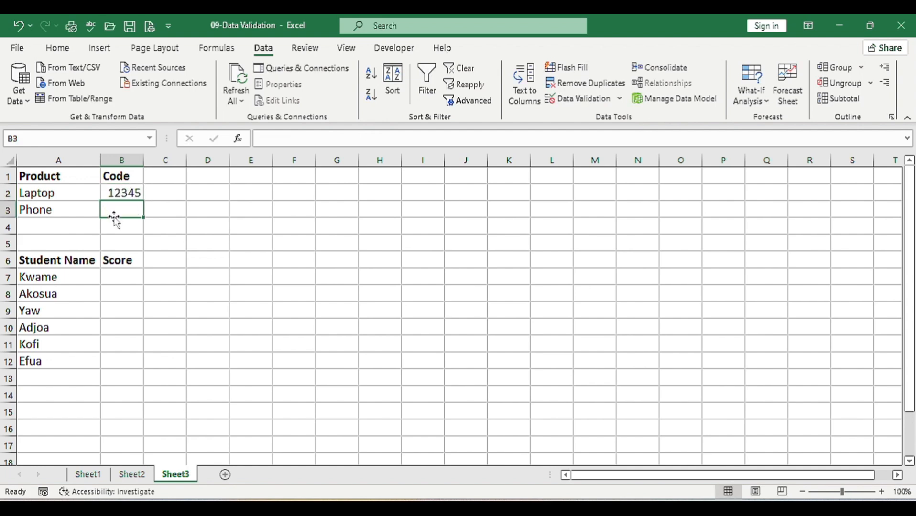
Test the text-length rule by entering 123456 in cell B3, and choose to retry the entry
{"action": "type", "text": "123456"}
{"action": "key", "text": "Return"}
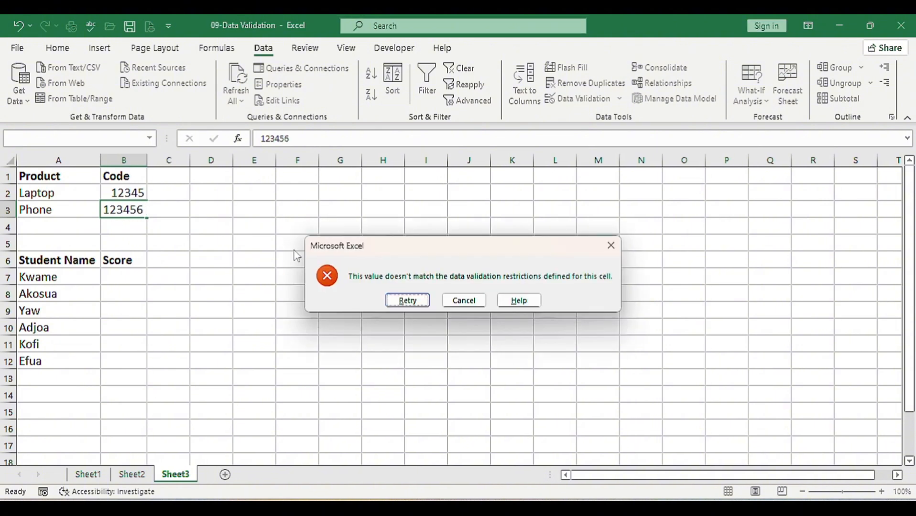
{"action": "left_click", "coordinate": [408, 300]}
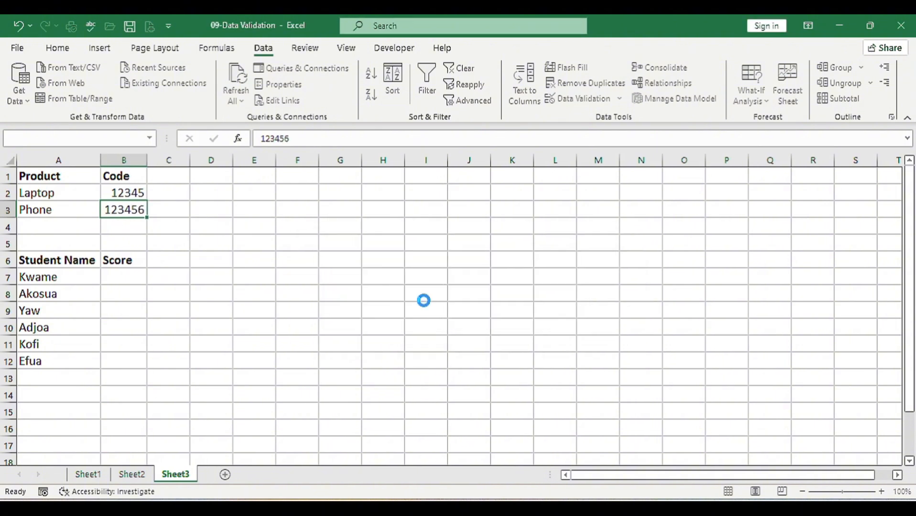
Replace the phone's code in cell B3 with 67890
{"action": "key", "text": "BackSpace"}
{"action": "type", "text": "67"}
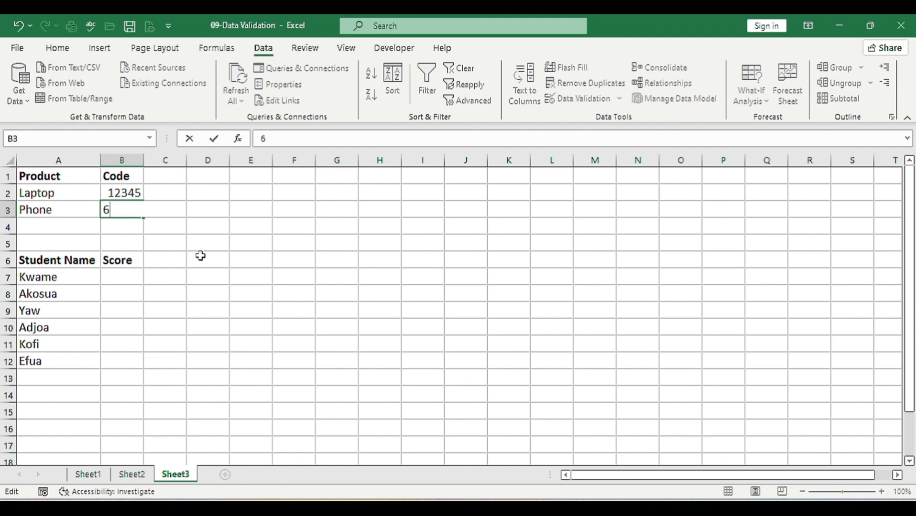
{"action": "type", "text": "890"}
{"action": "key", "text": "Return"}
{"action": "key", "text": "Up"}
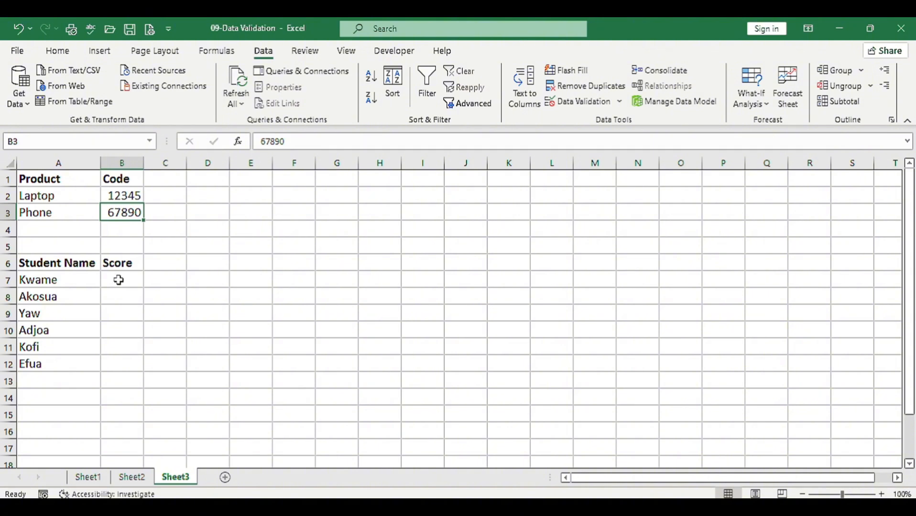
Enter the even-number check formula =MOD(B7,2)=0 in cell C7, beside the first student's score
{"action": "left_click_drag", "start_coordinate": [115, 284], "coordinate": [112, 366]}
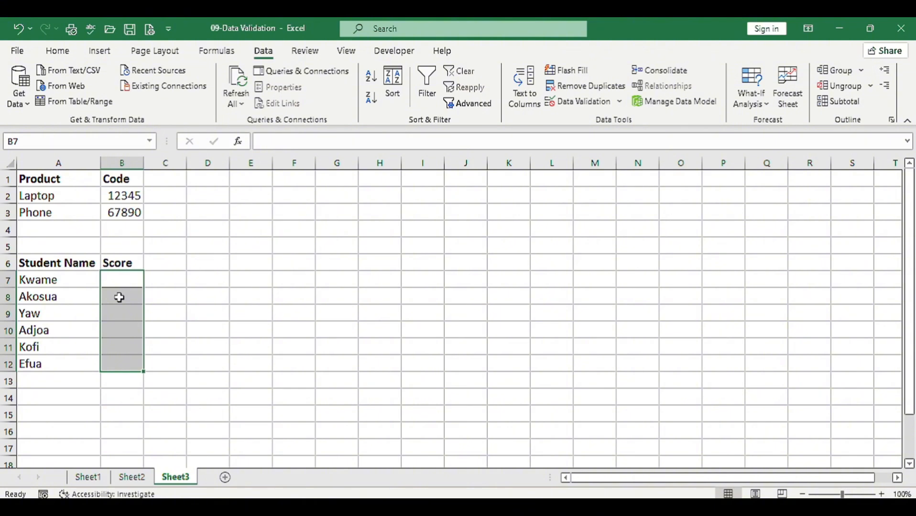
{"action": "left_click", "coordinate": [165, 281]}
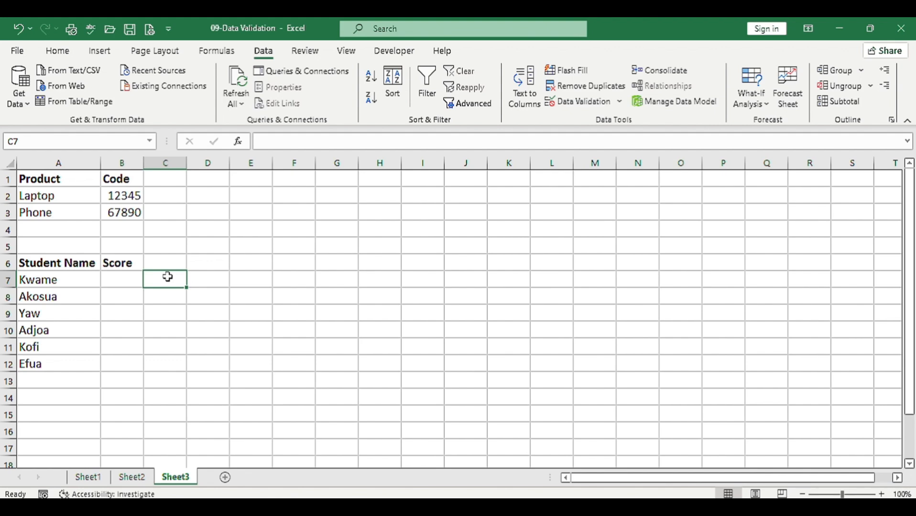
{"action": "type", "text": "=MOD"}
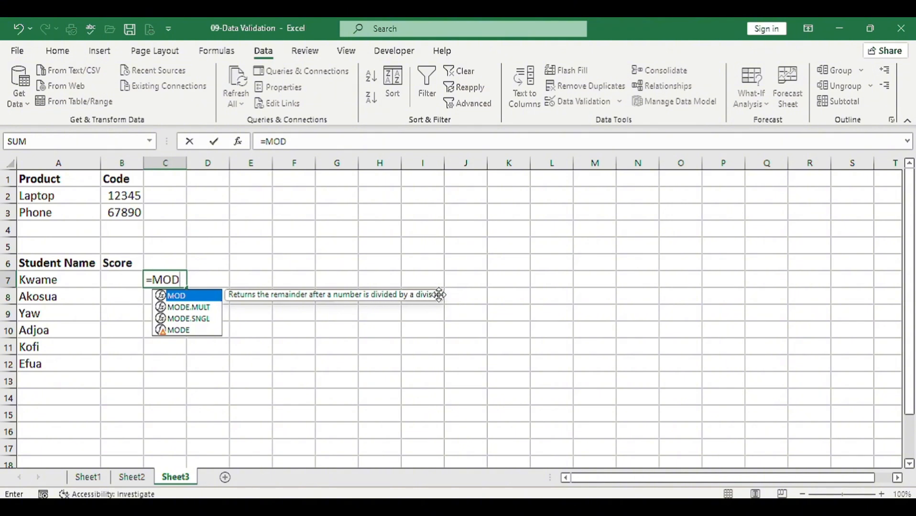
{"action": "type", "text": "("}
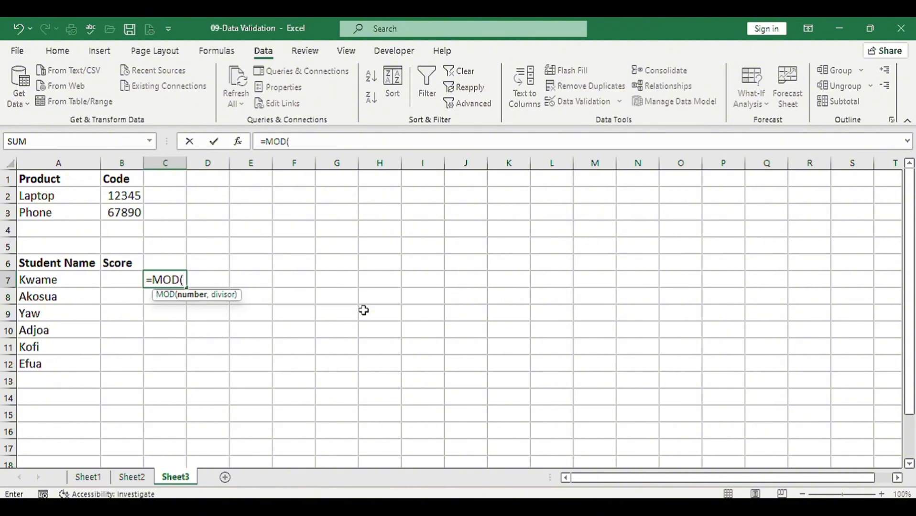
{"action": "left_click", "coordinate": [117, 282]}
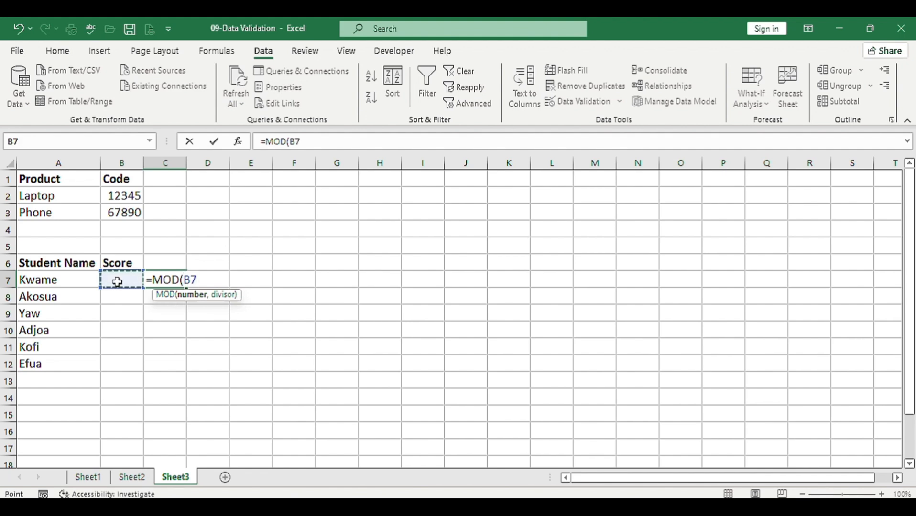
{"action": "type", "text": ",2"}
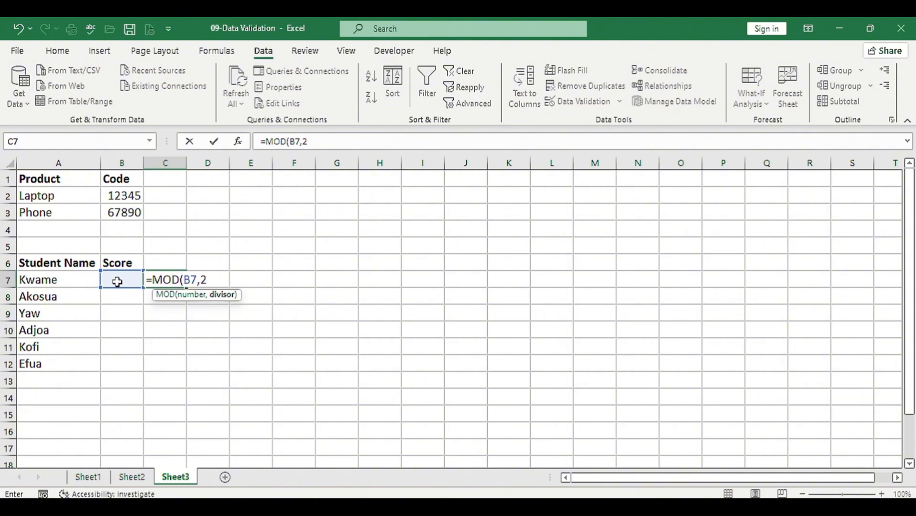
{"action": "type", "text": ")"}
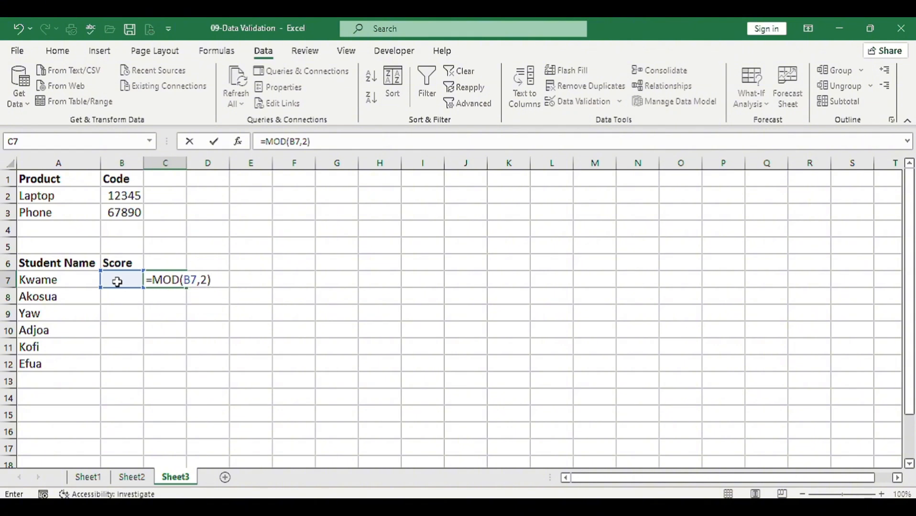
{"action": "type", "text": "=0"}
{"action": "key", "text": "ctrl+Return"}
Copy the formula text from C7 and apply it as a custom validation rule to the score cells B7:B12
{"action": "left_click", "coordinate": [331, 143]}
{"action": "left_click_drag", "start_coordinate": [263, 137], "coordinate": [256, 140]}
{"action": "key", "text": "ctrl+c"}
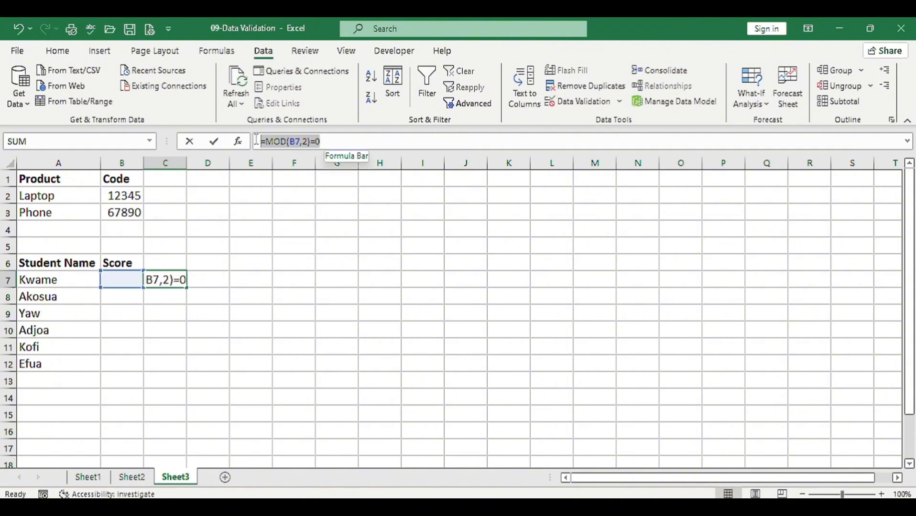
{"action": "key", "text": "Escape"}
{"action": "left_click_drag", "start_coordinate": [119, 280], "coordinate": [119, 363]}
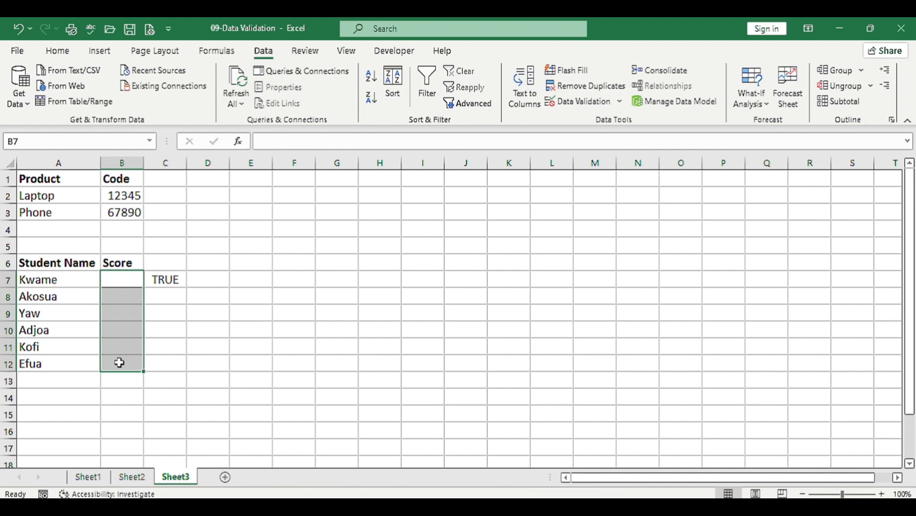
{"action": "left_click", "coordinate": [577, 103]}
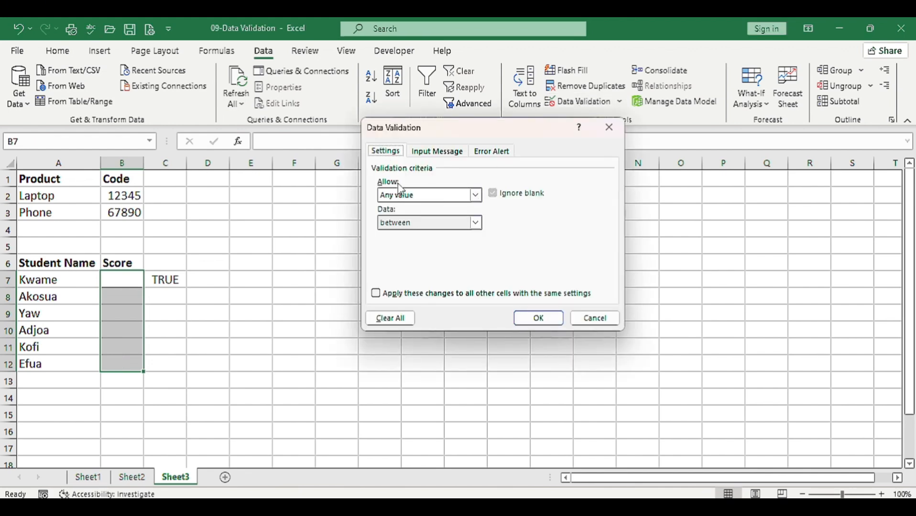
{"action": "left_click", "coordinate": [408, 196]}
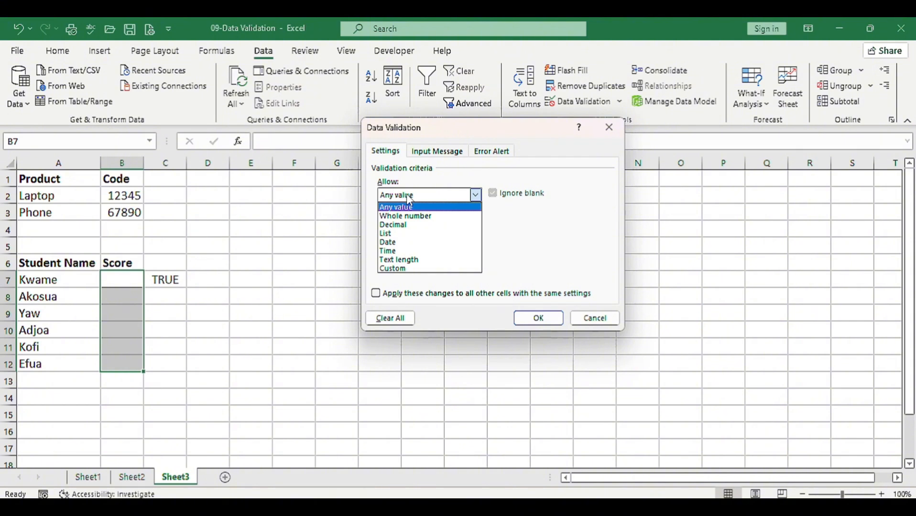
{"action": "left_click", "coordinate": [411, 268]}
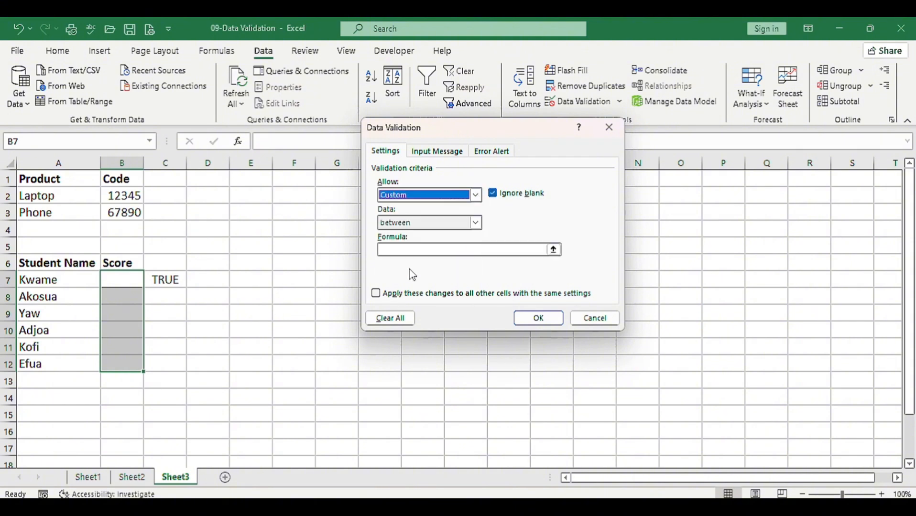
{"action": "left_click", "coordinate": [421, 248]}
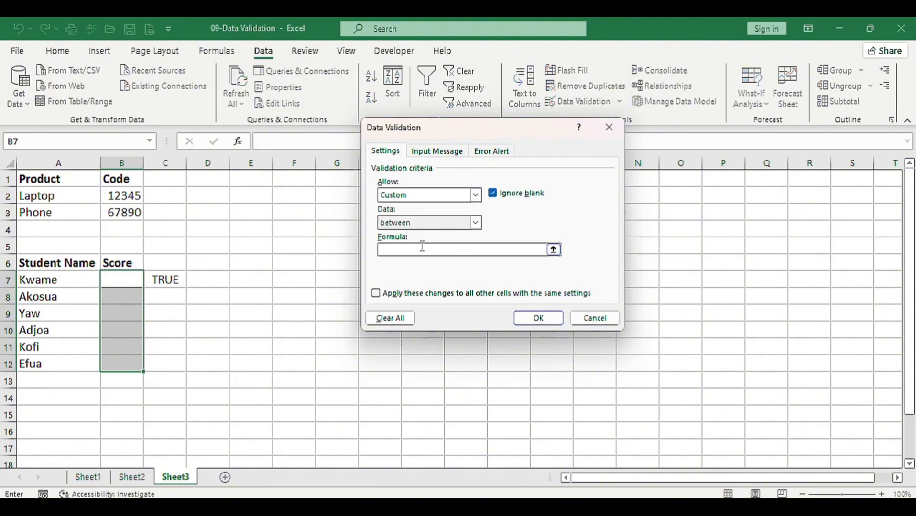
{"action": "key", "text": "ctrl+v"}
{"action": "left_click", "coordinate": [539, 318]}
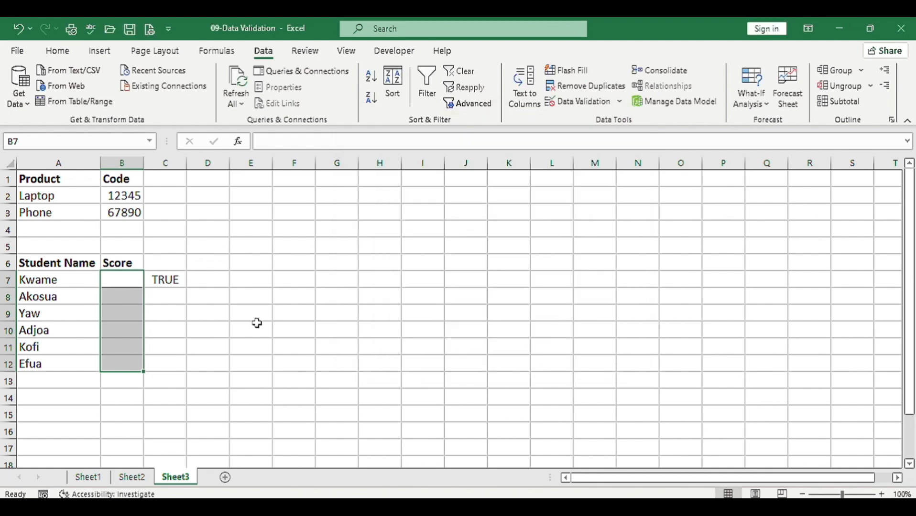
Set the error alert style of the score rule to Information and apply it
{"action": "left_click", "coordinate": [594, 108]}
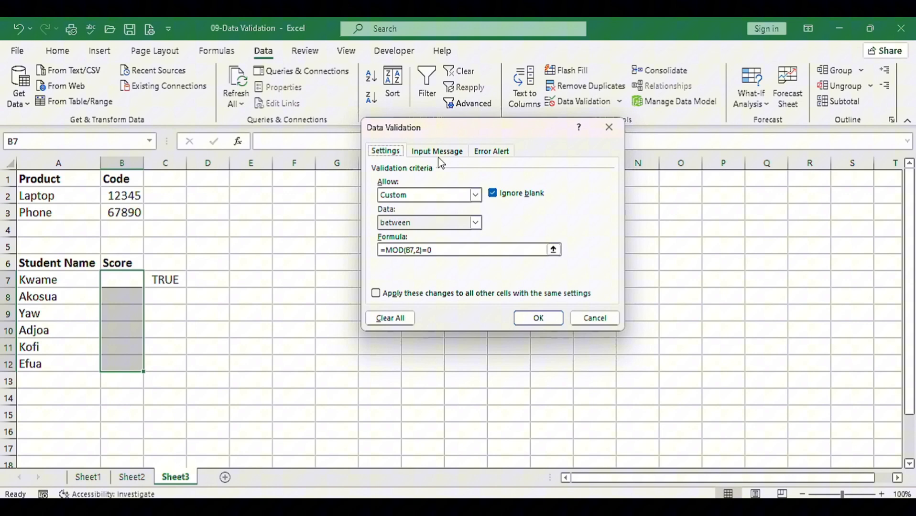
{"action": "left_click", "coordinate": [492, 153]}
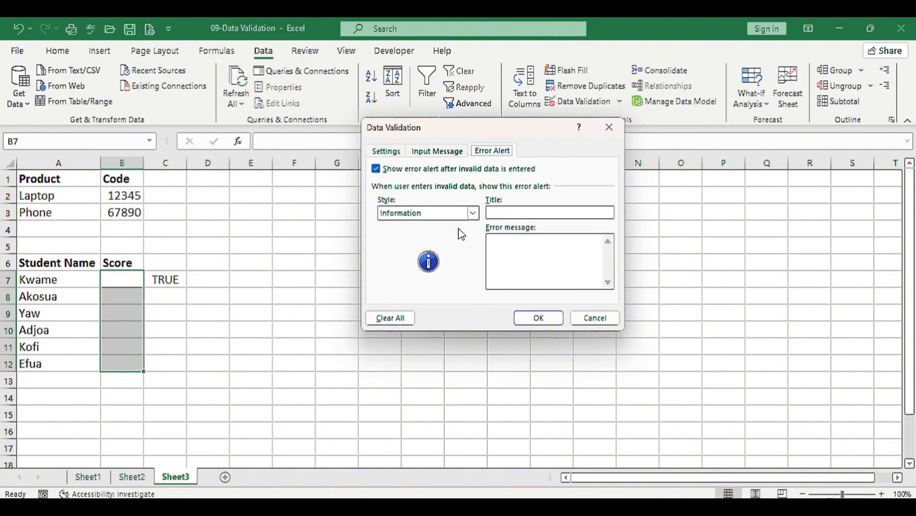
{"action": "left_click", "coordinate": [537, 317]}
Enter 2 as the first student's score in cell B7
{"action": "left_click", "coordinate": [124, 283]}
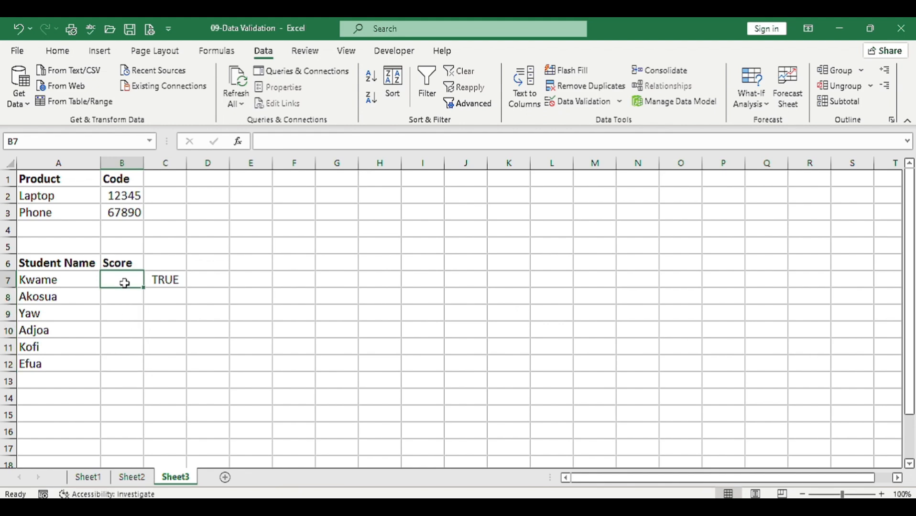
{"action": "type", "text": "2"}
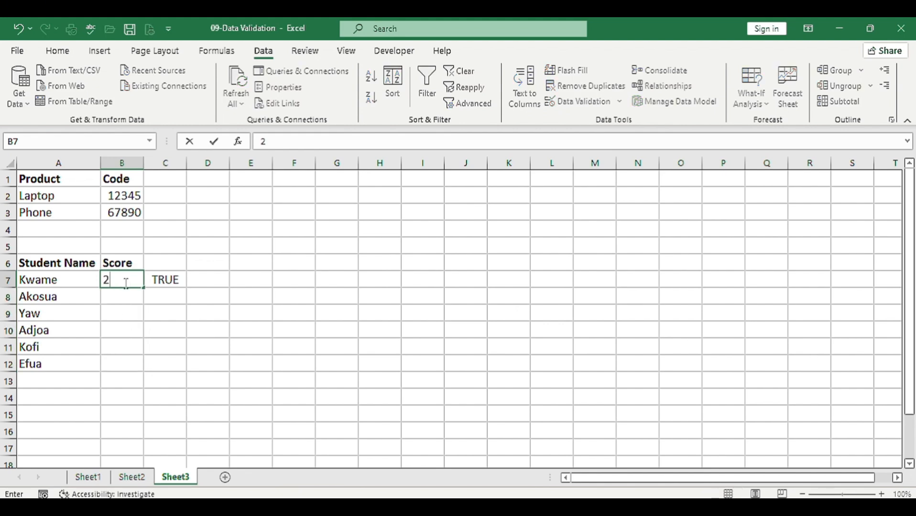
{"action": "key", "text": "Return"}
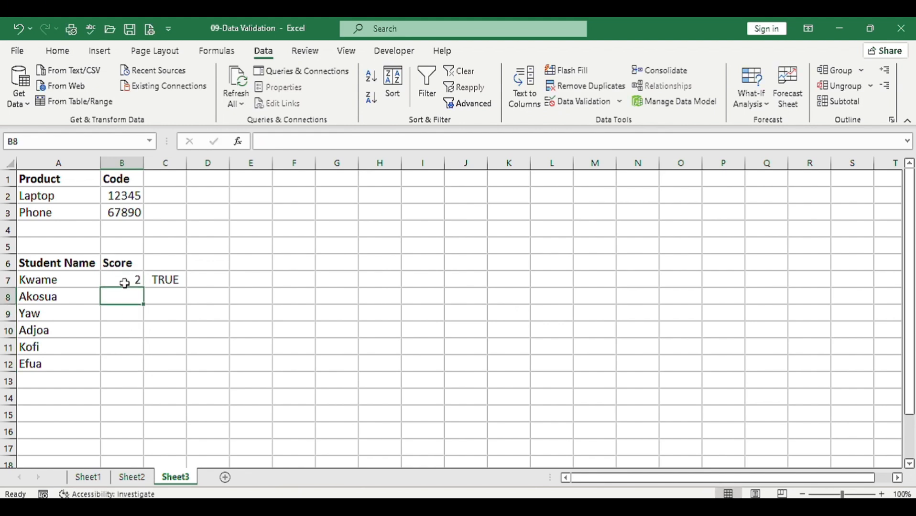
Delete the helper formula from cell C7 and select the second student's score cell, B8
{"action": "left_click", "coordinate": [158, 281]}
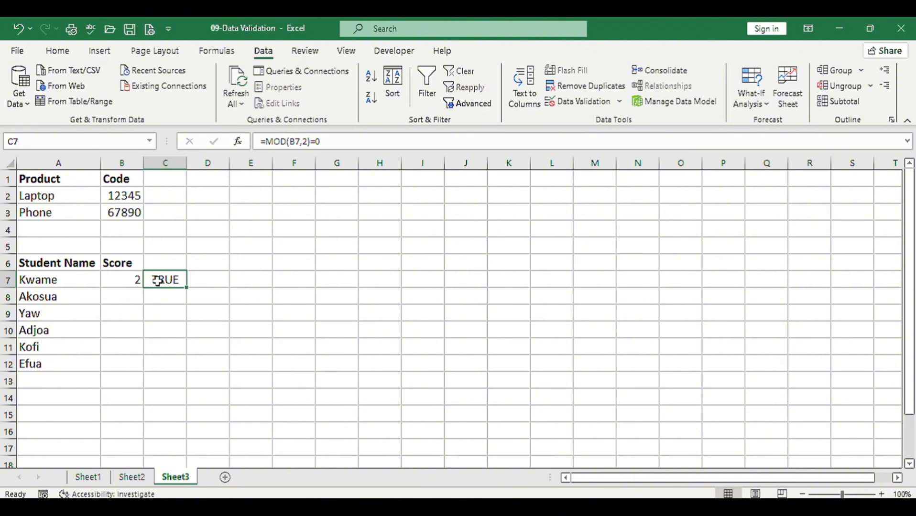
{"action": "key", "text": "Delete"}
{"action": "key", "text": "Down"}
{"action": "key", "text": "Left"}
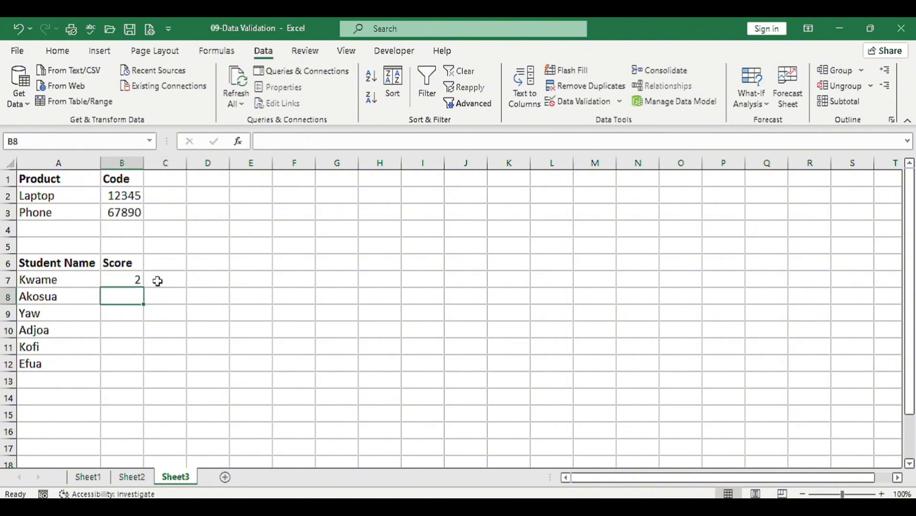
Enter the odd scores 3 in cell B8 and 5 in cell B9, accepting both values despite the validation alert
{"action": "type", "text": "3"}
{"action": "key", "text": "Return"}
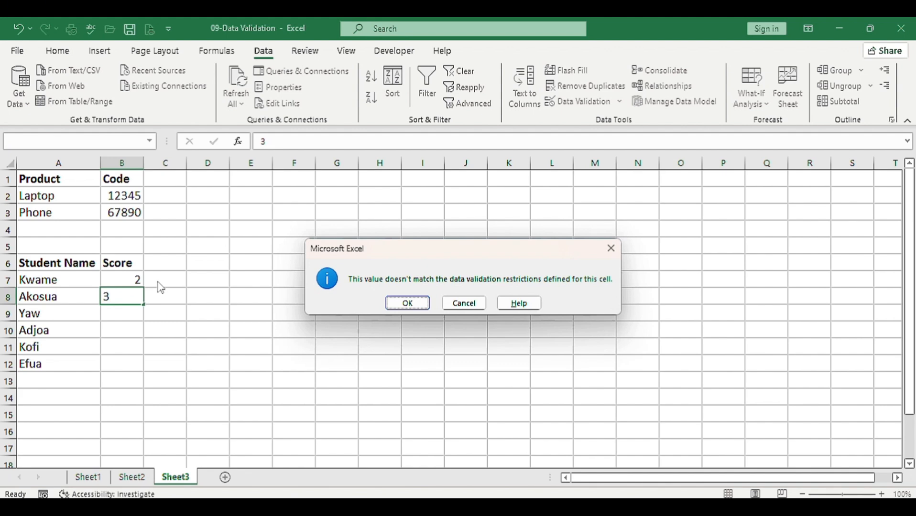
{"action": "left_click", "coordinate": [393, 299]}
{"action": "type", "text": "5"}
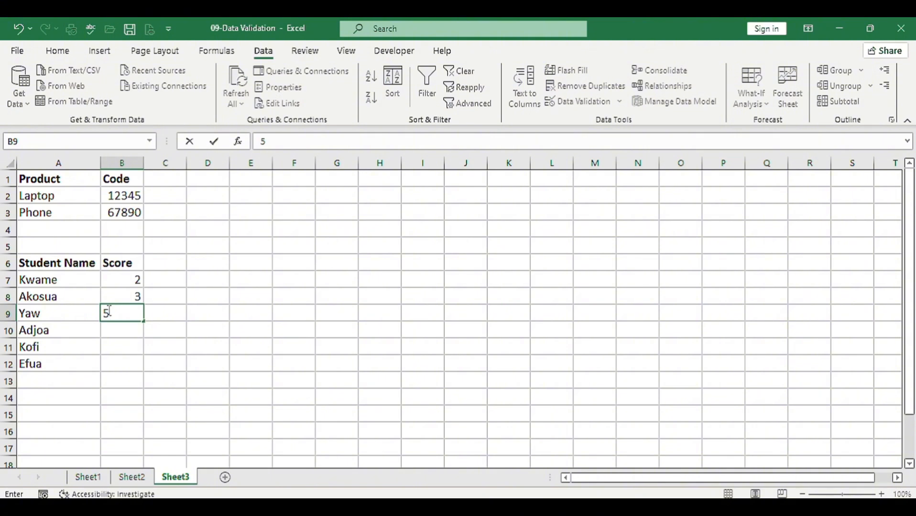
{"action": "key", "text": "Return"}
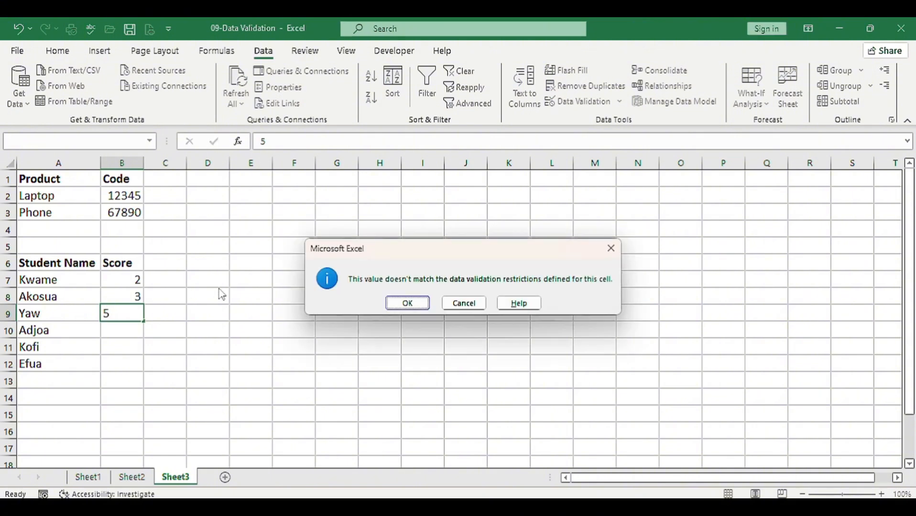
{"action": "left_click", "coordinate": [406, 304]}
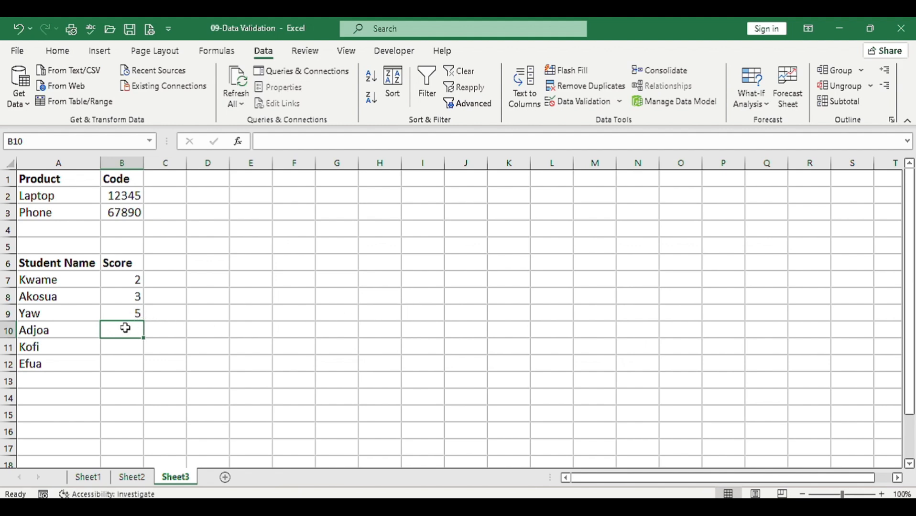
Enter the scores 4, 6 and 8 for the remaining students in cells B10 to B12
{"action": "type", "text": "4"}
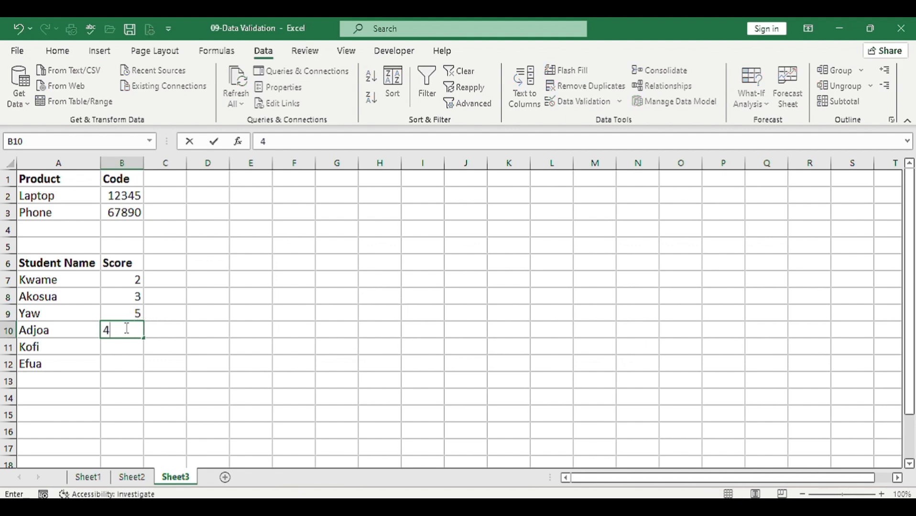
{"action": "key", "text": "Return"}
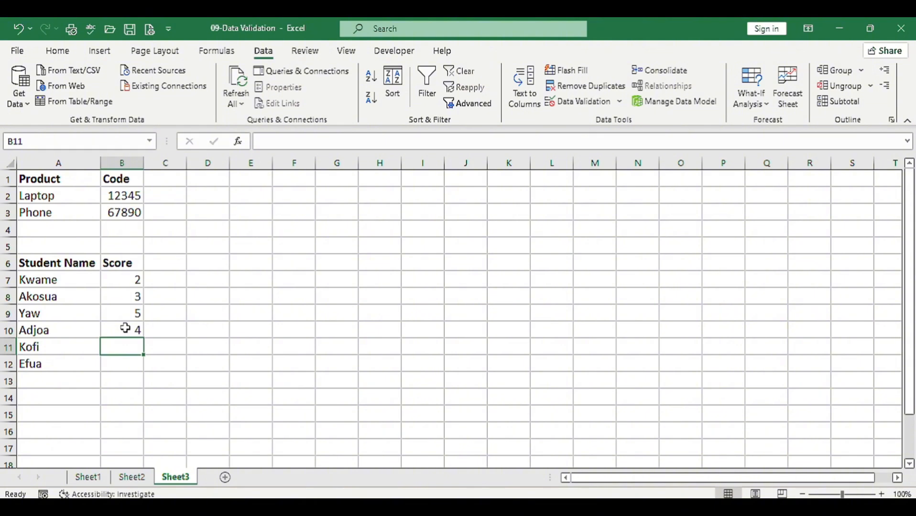
{"action": "type", "text": "6"}
{"action": "key", "text": "Return"}
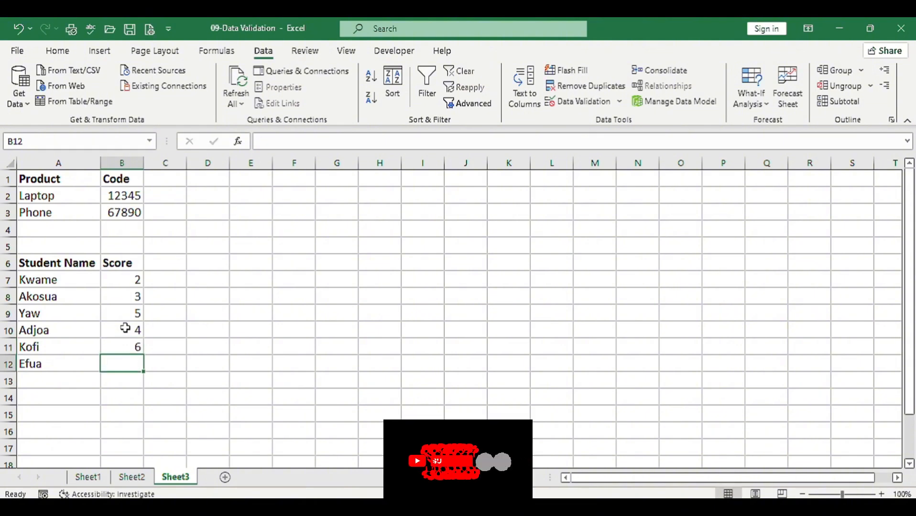
{"action": "type", "text": "8"}
{"action": "key", "text": "Return"}
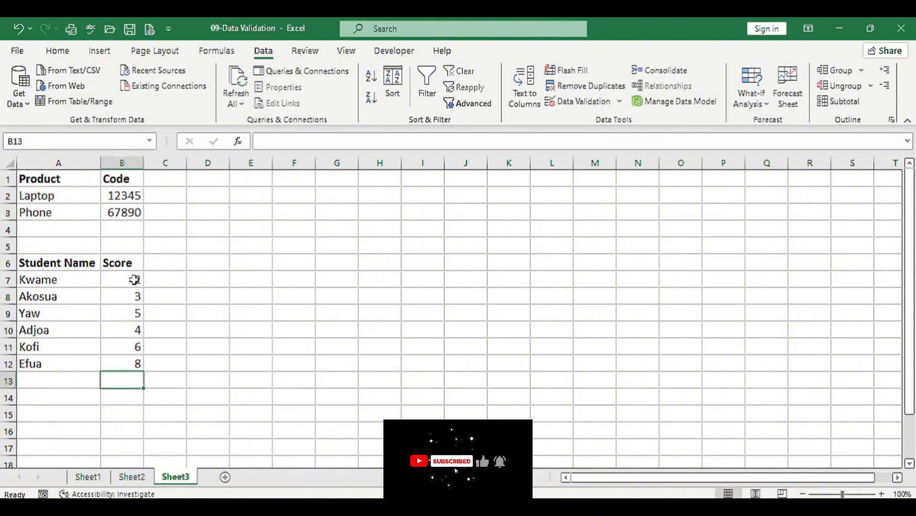
Circle the invalid data among the student scores in B7:B12 and deselect the range
{"action": "left_click_drag", "start_coordinate": [134, 279], "coordinate": [135, 364]}
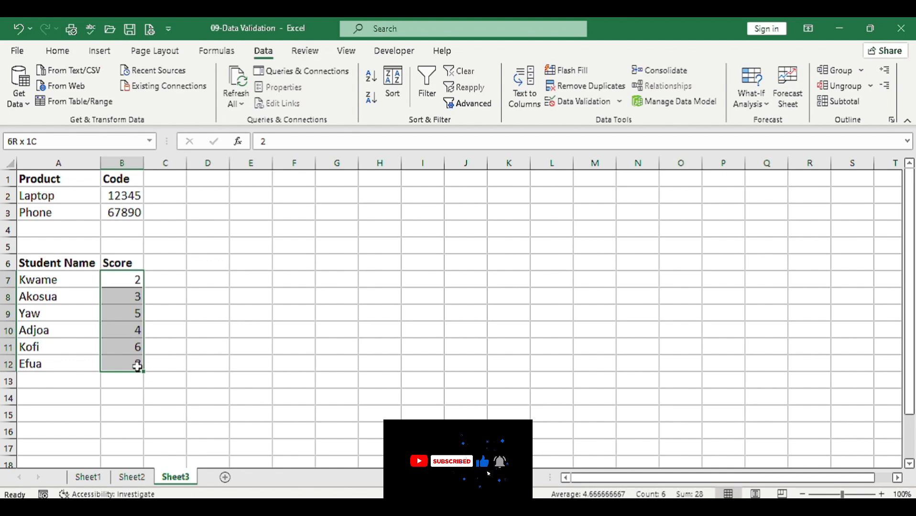
{"action": "left_click", "coordinate": [620, 101]}
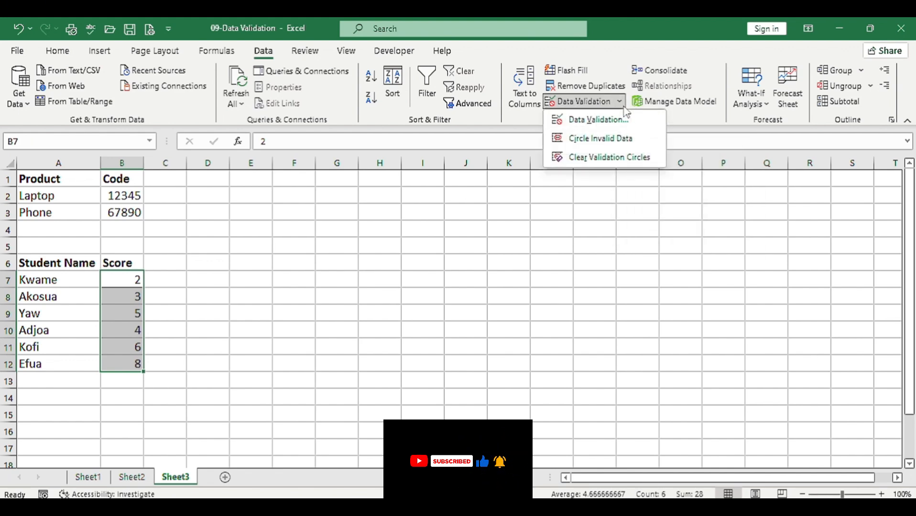
{"action": "left_click", "coordinate": [600, 143]}
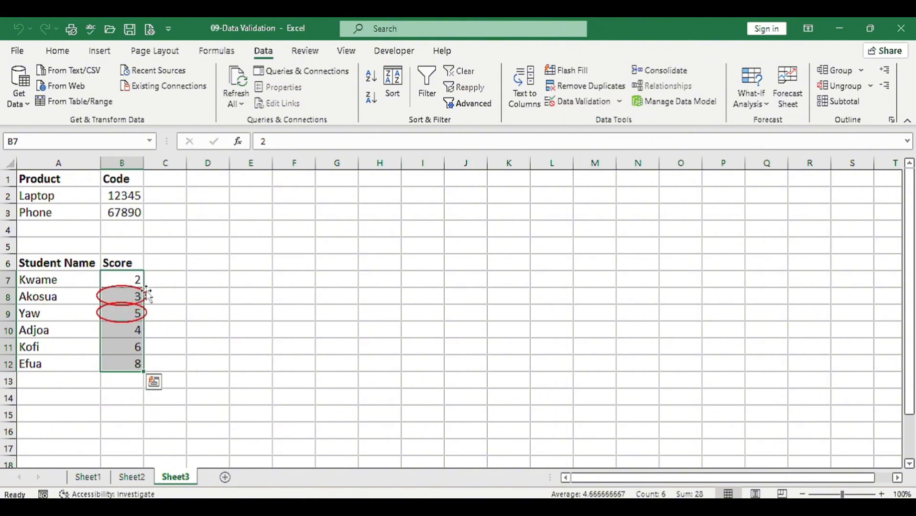
{"action": "left_click", "coordinate": [148, 349]}
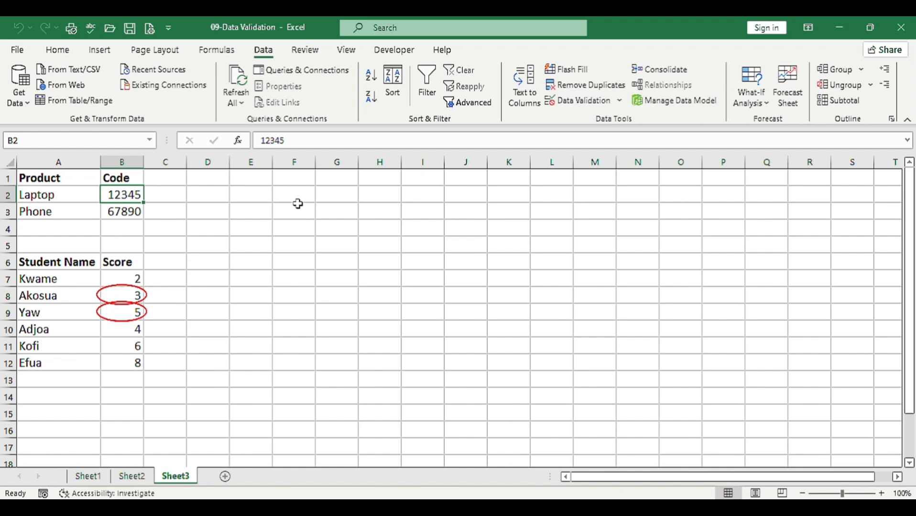
Change the product code rule in B2 to a text length of 6 and apply it to all cells with the same settings
{"action": "left_click", "coordinate": [577, 102]}
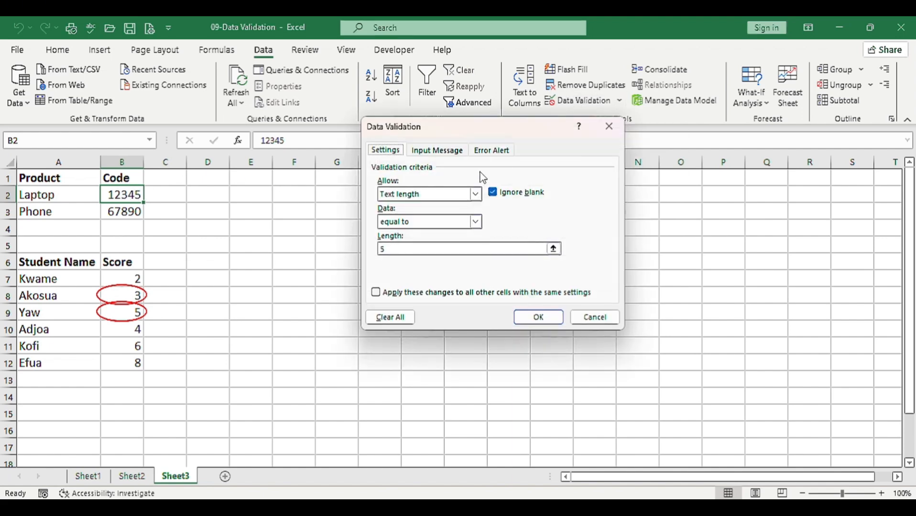
{"action": "left_click", "coordinate": [412, 250]}
{"action": "key", "text": "BackSpace"}
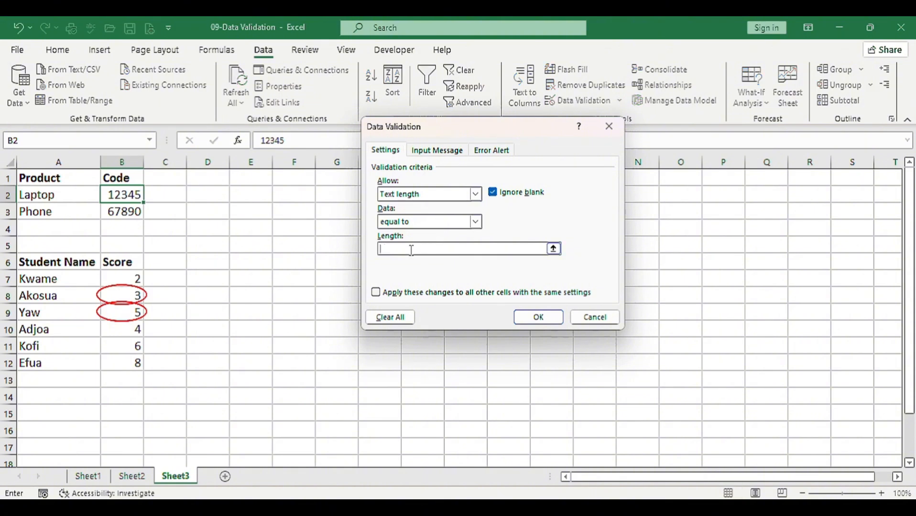
{"action": "type", "text": "6"}
{"action": "left_click", "coordinate": [377, 293]}
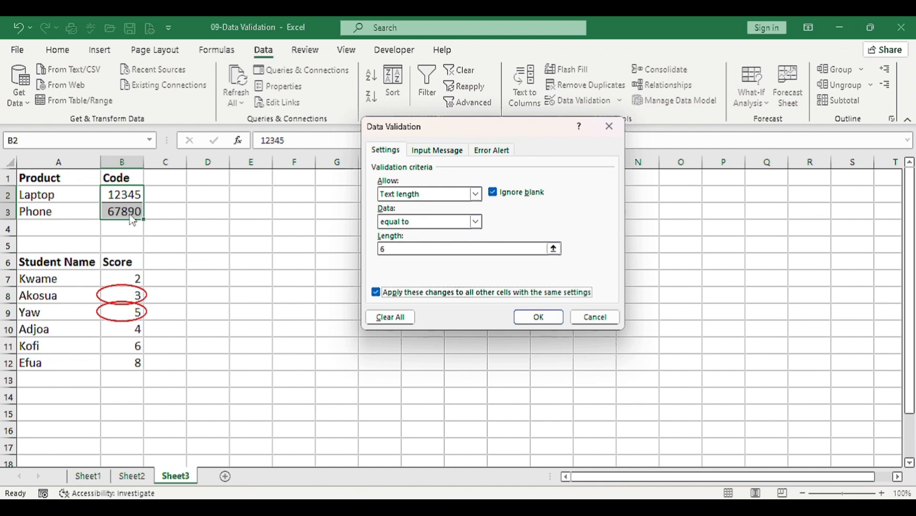
{"action": "left_click", "coordinate": [530, 317]}
Extend the product codes to six digits: 123456 for Laptop in B2 and 678901 for Phone in B3
{"action": "double_click", "coordinate": [128, 195]}
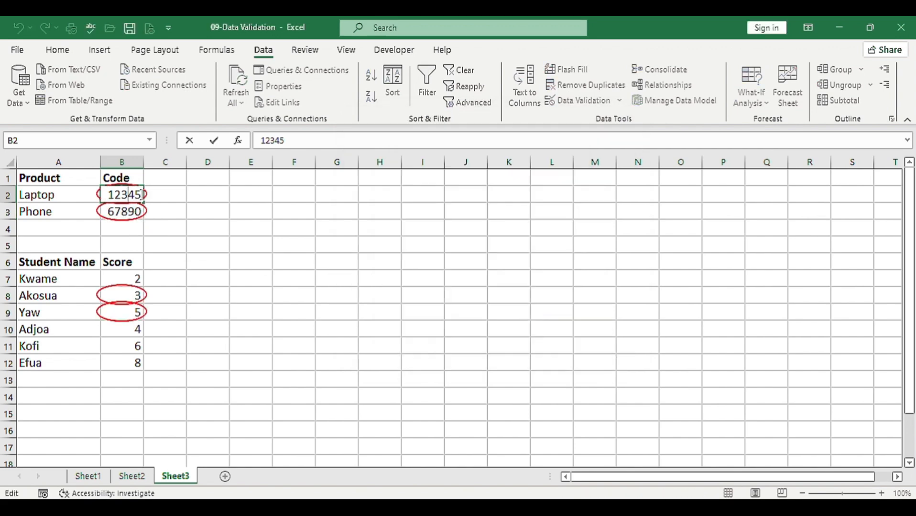
{"action": "type", "text": "6"}
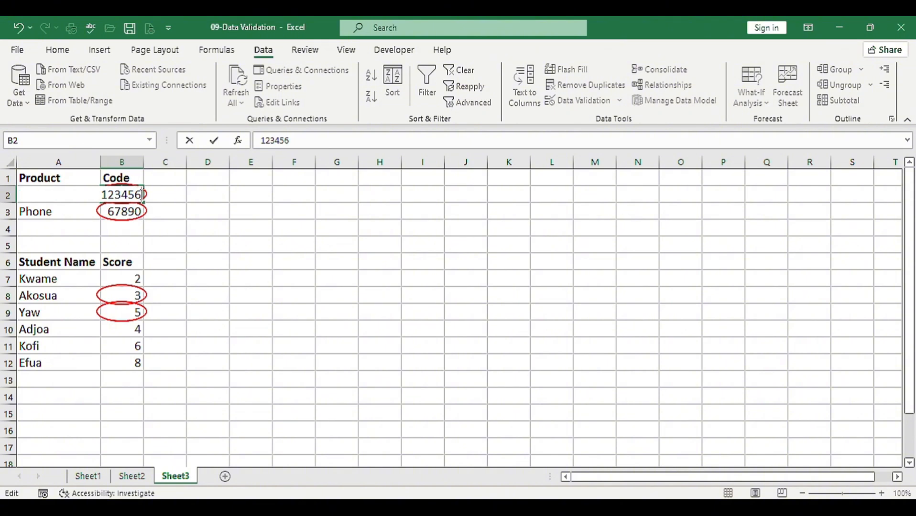
{"action": "key", "text": "Return"}
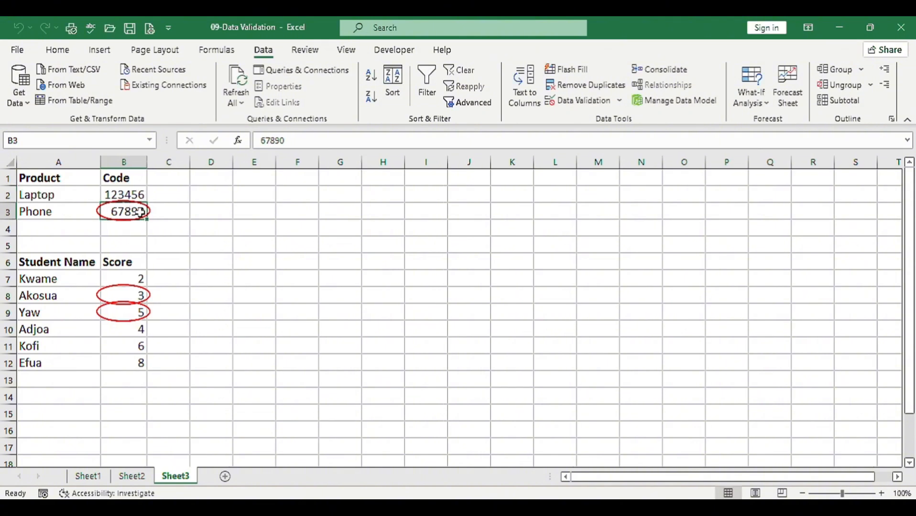
{"action": "double_click", "coordinate": [142, 211]}
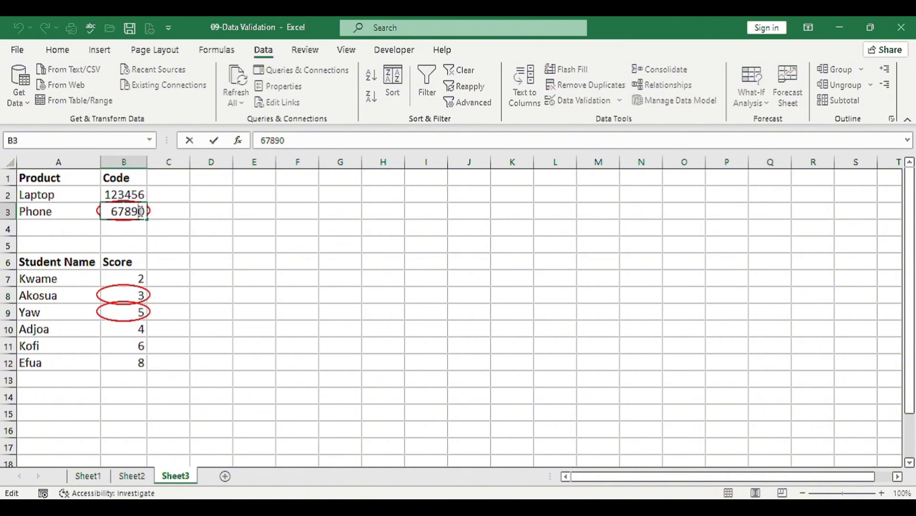
{"action": "type", "text": "1"}
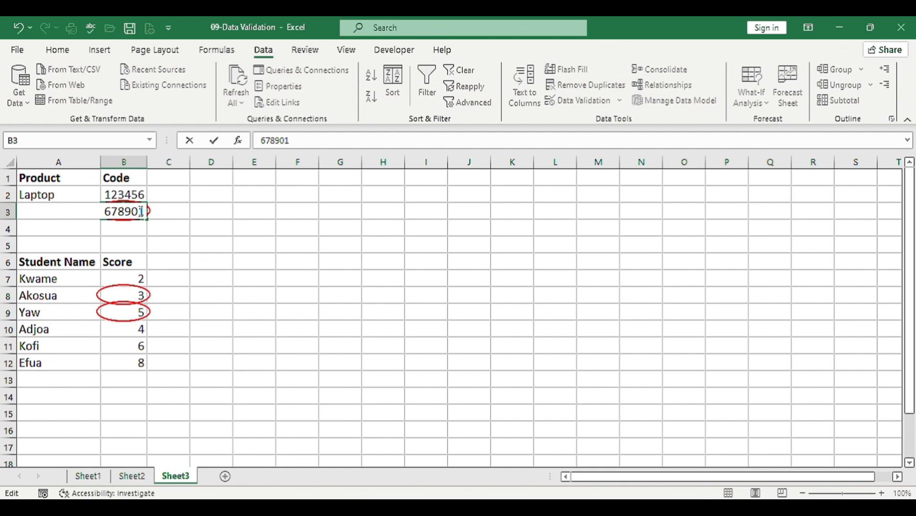
{"action": "key", "text": "ctrl+Return"}
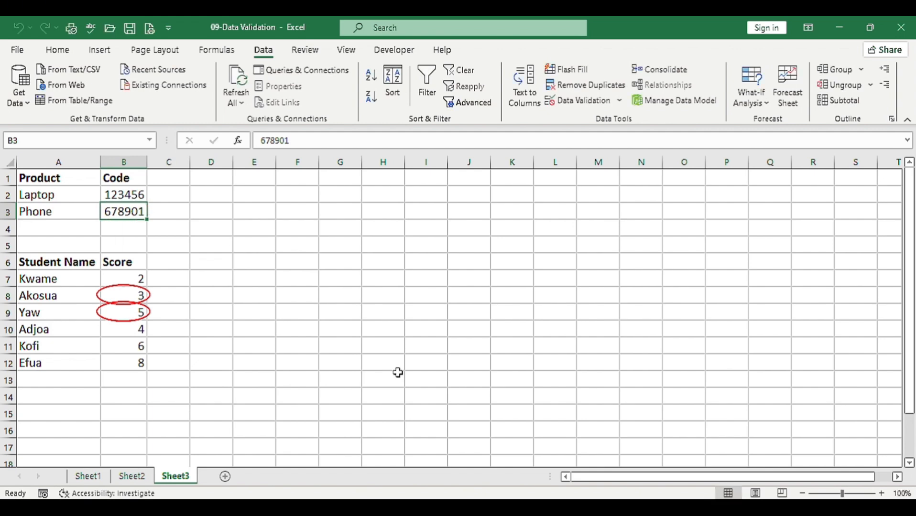